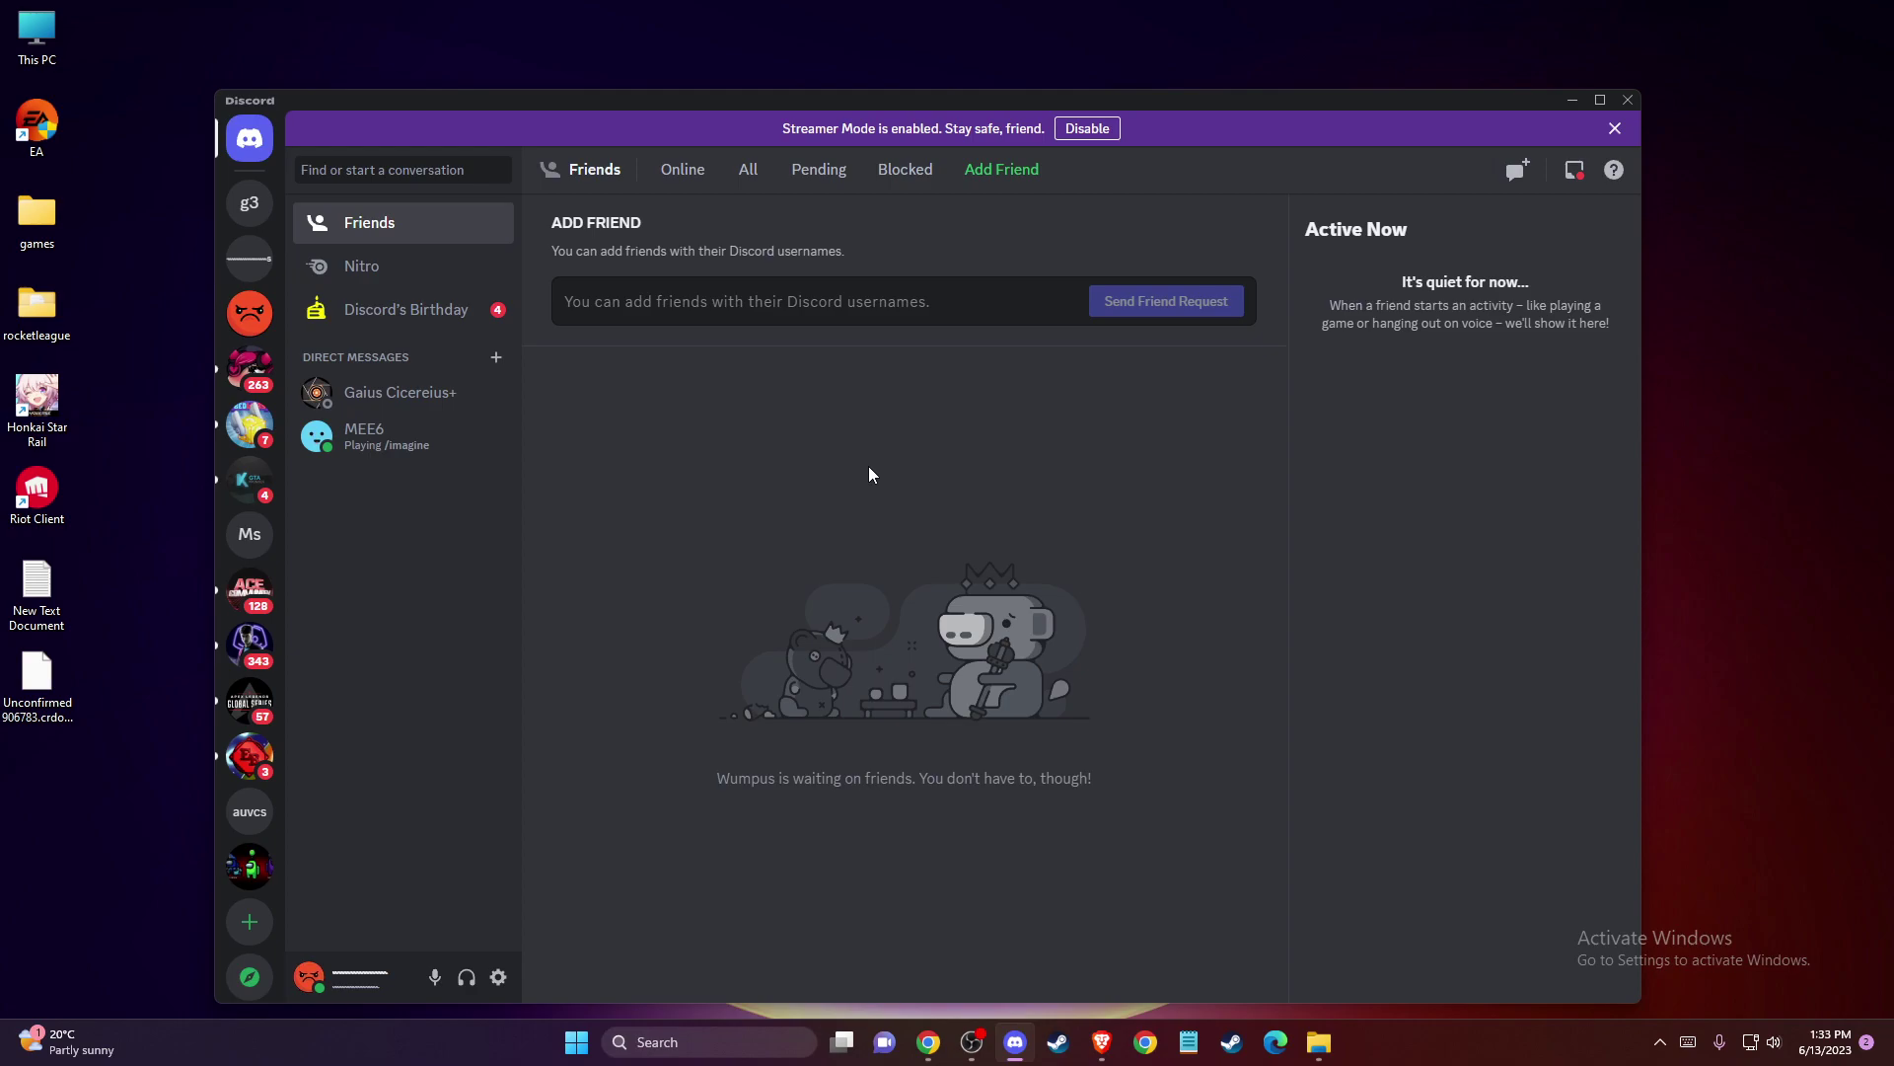
- Show the desktop, launch Discord by searching for it in Windows, and close its window
key("super+d")
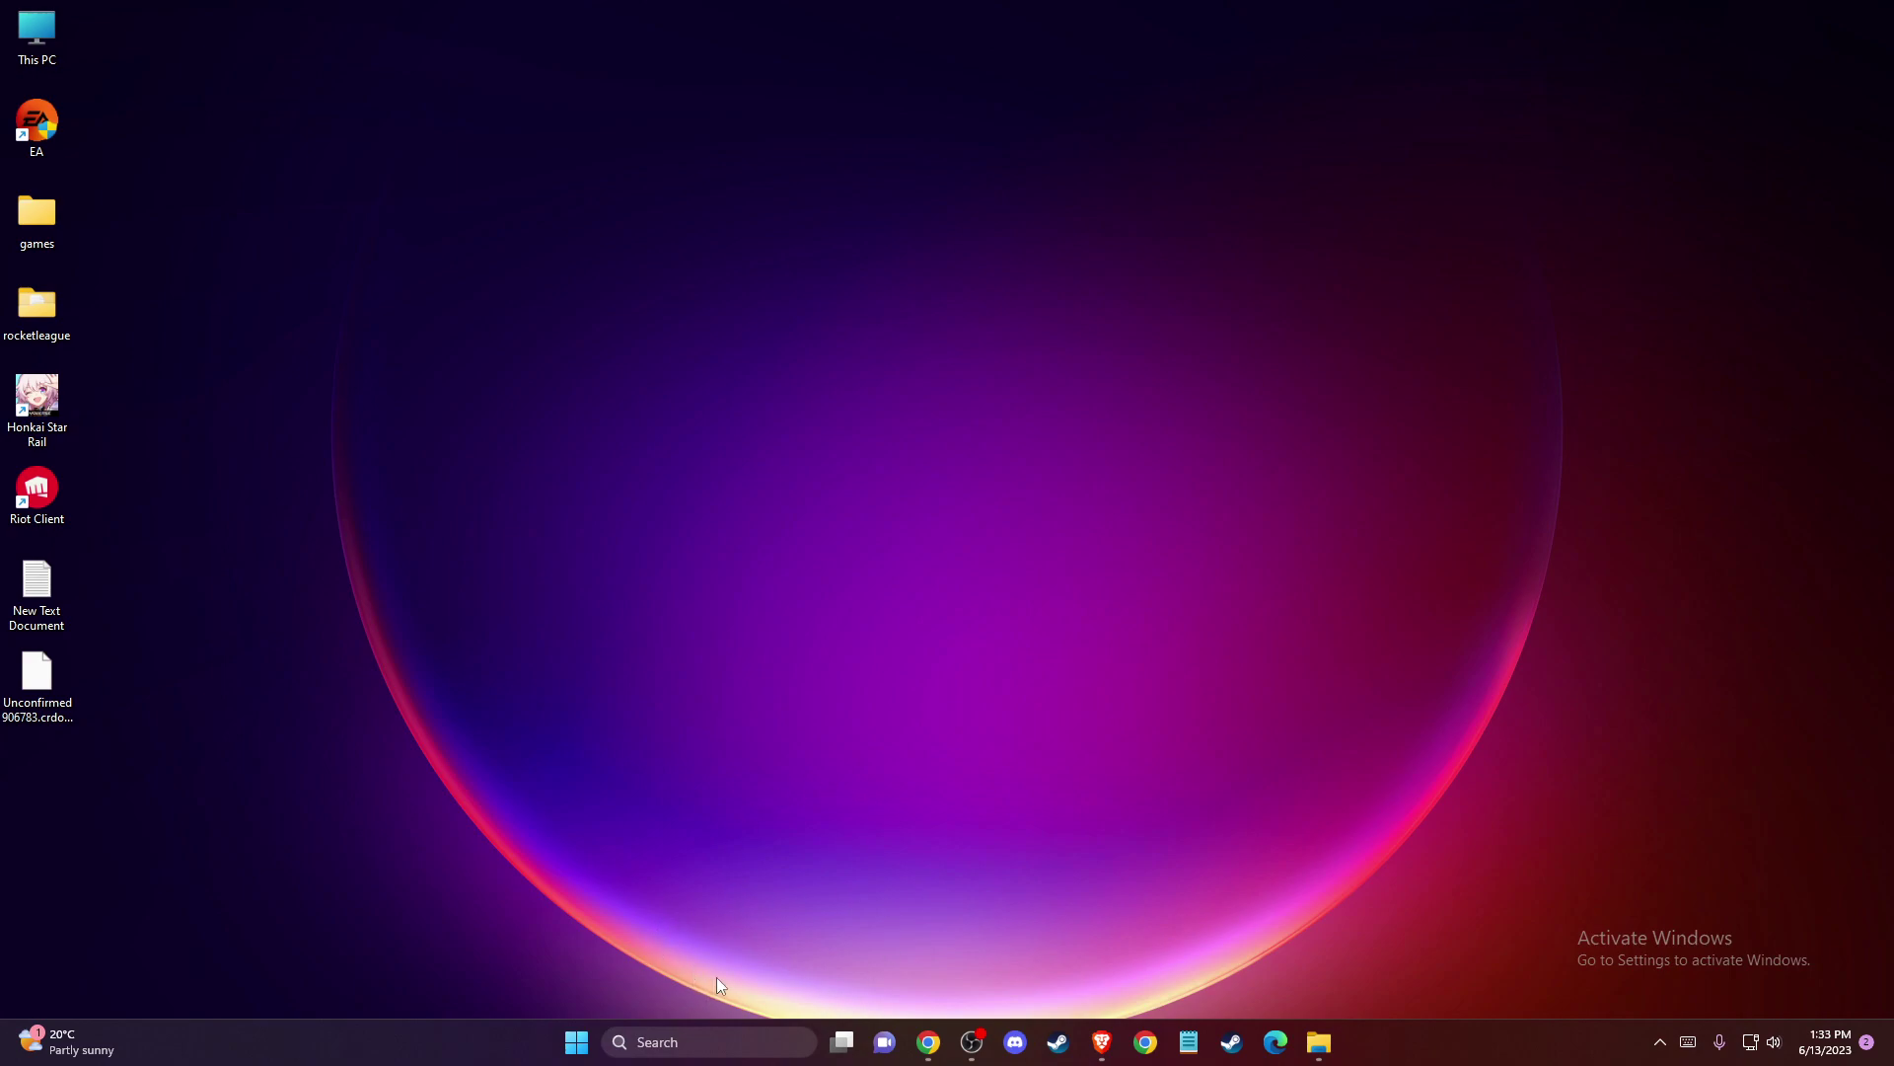
left_click(706, 1041)
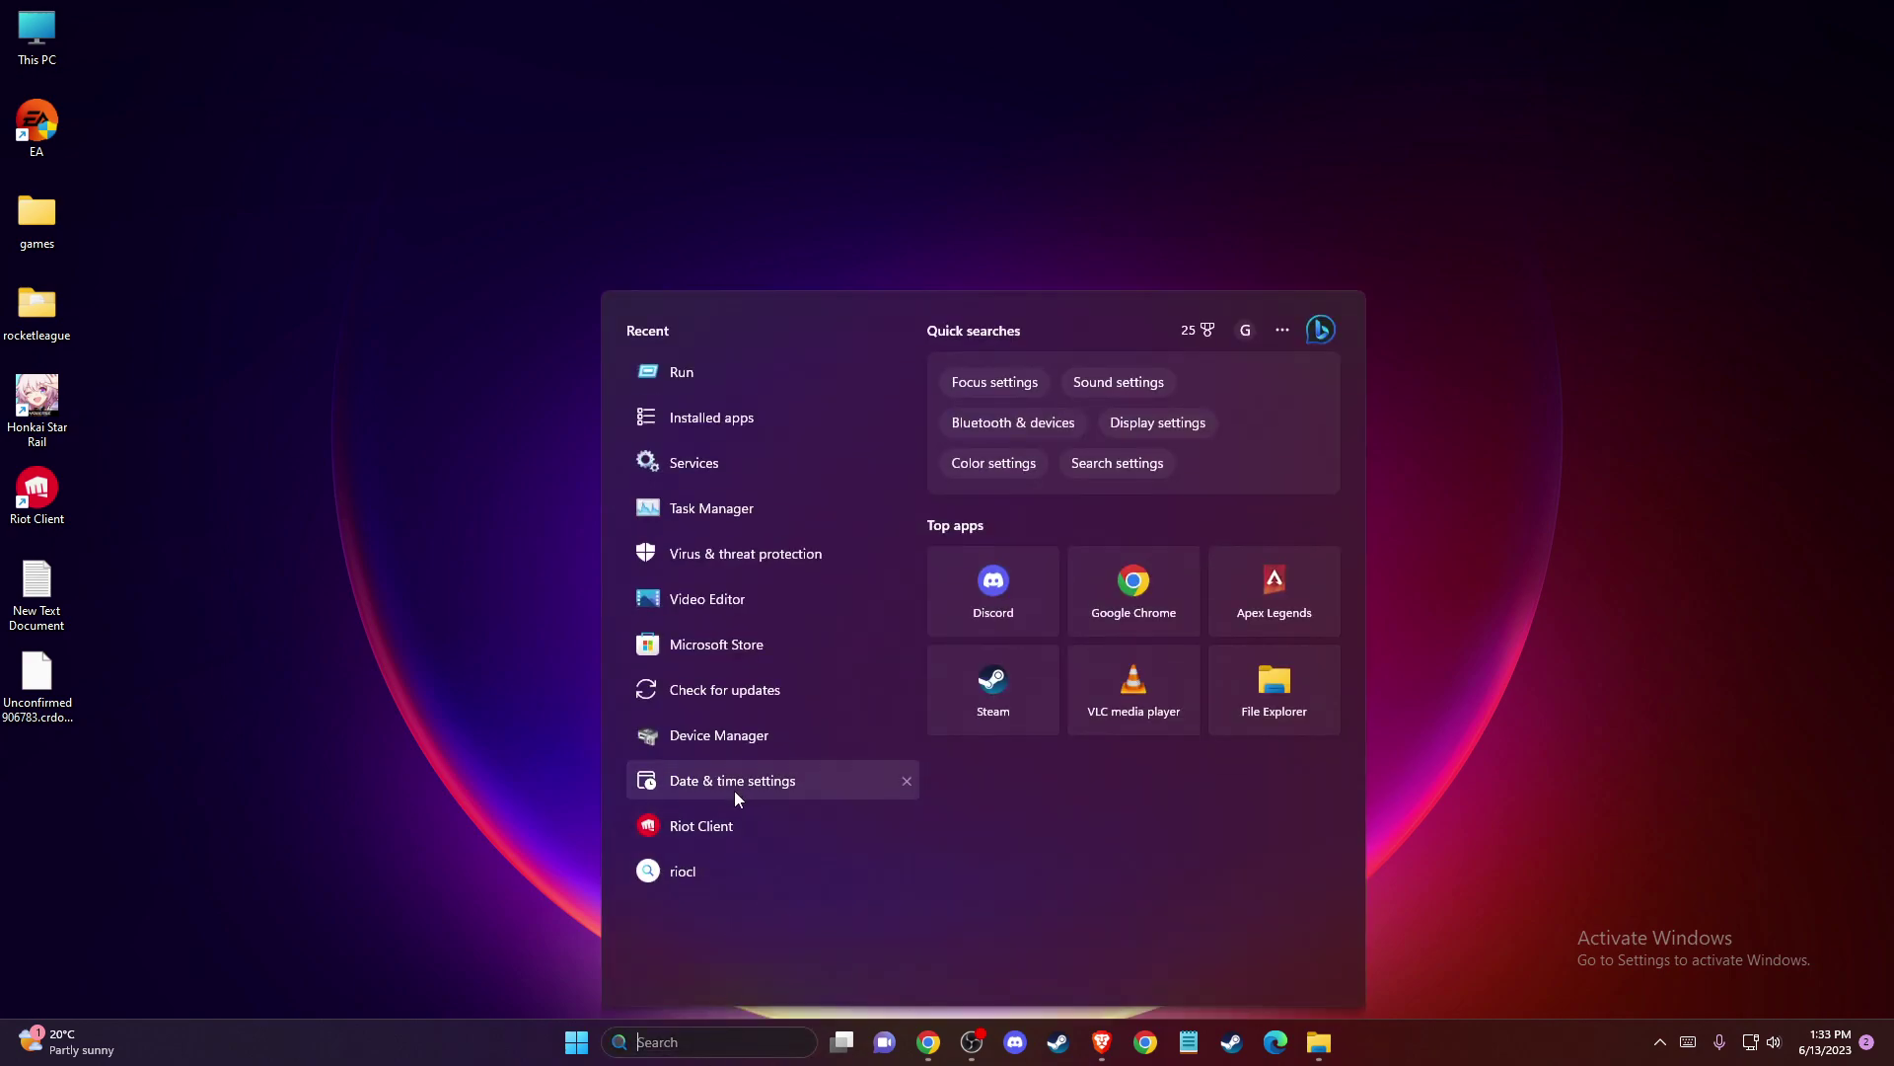
type("DISC")
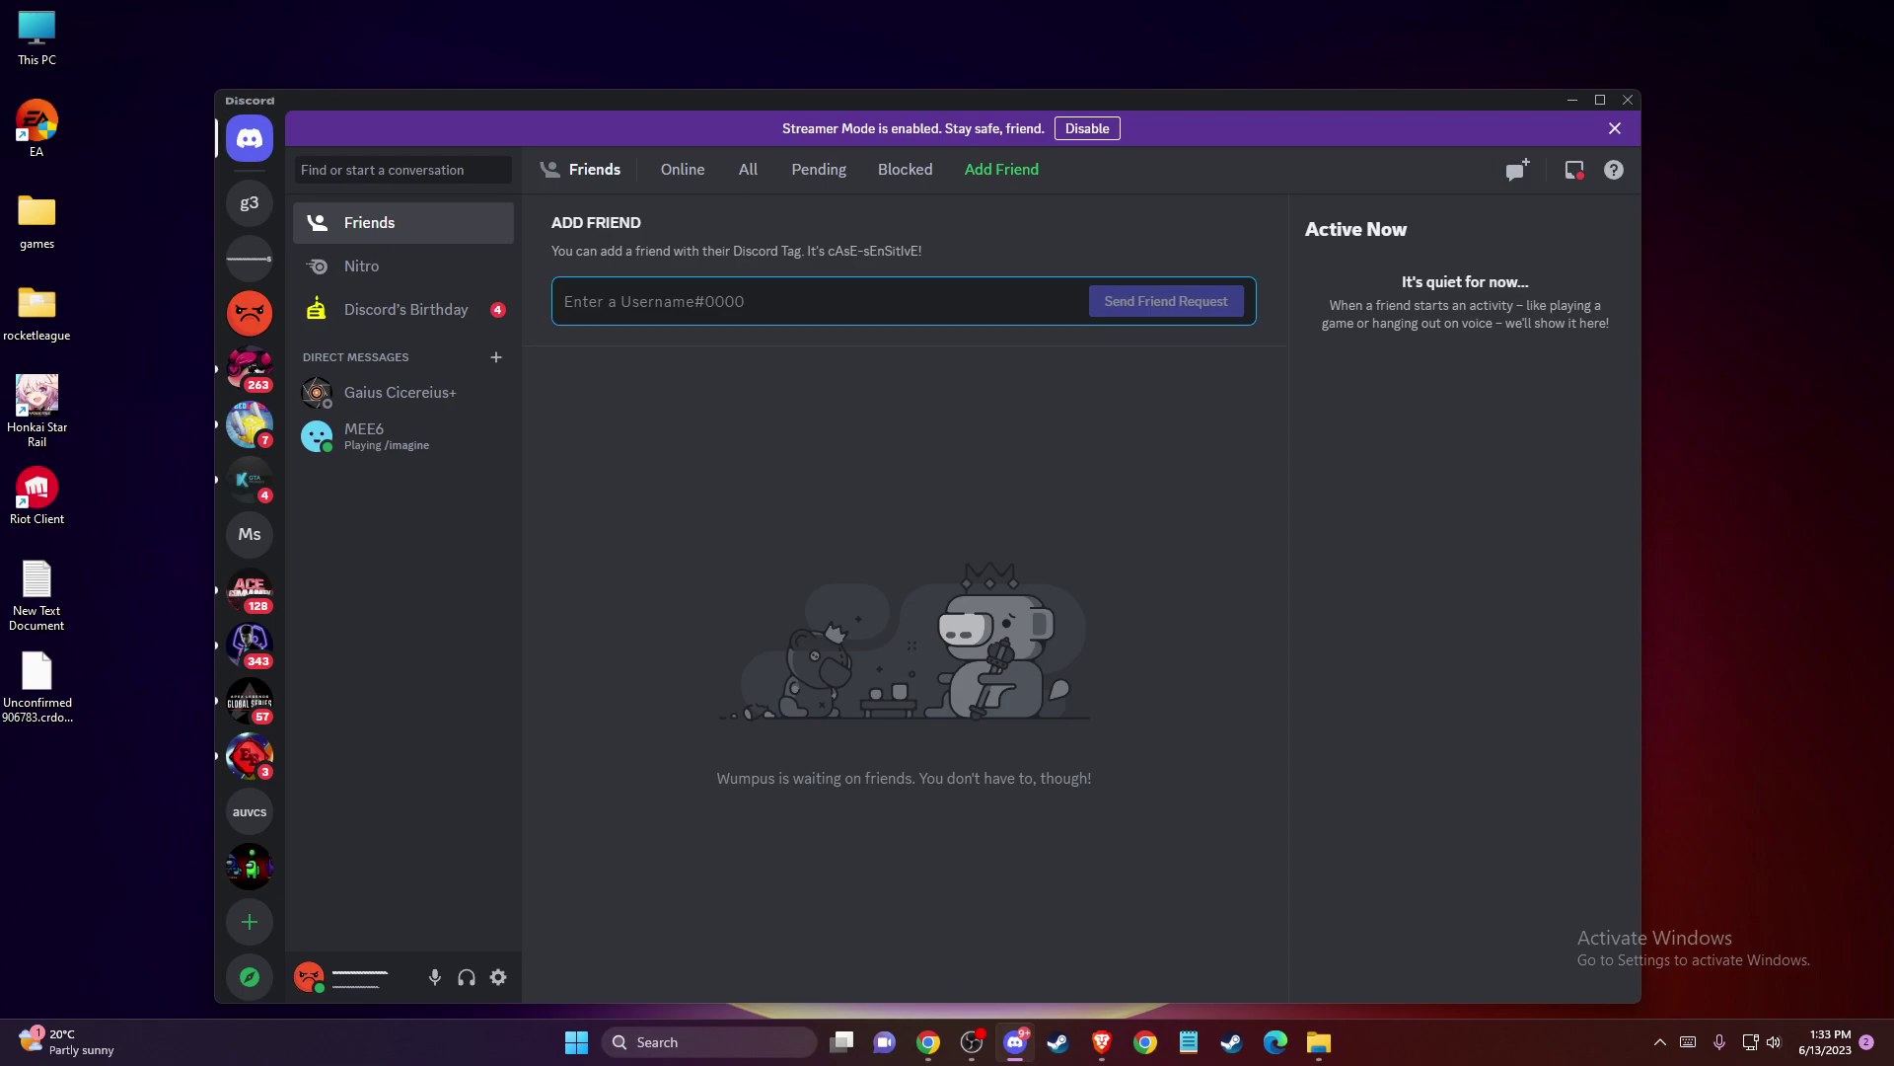
left_click(1628, 100)
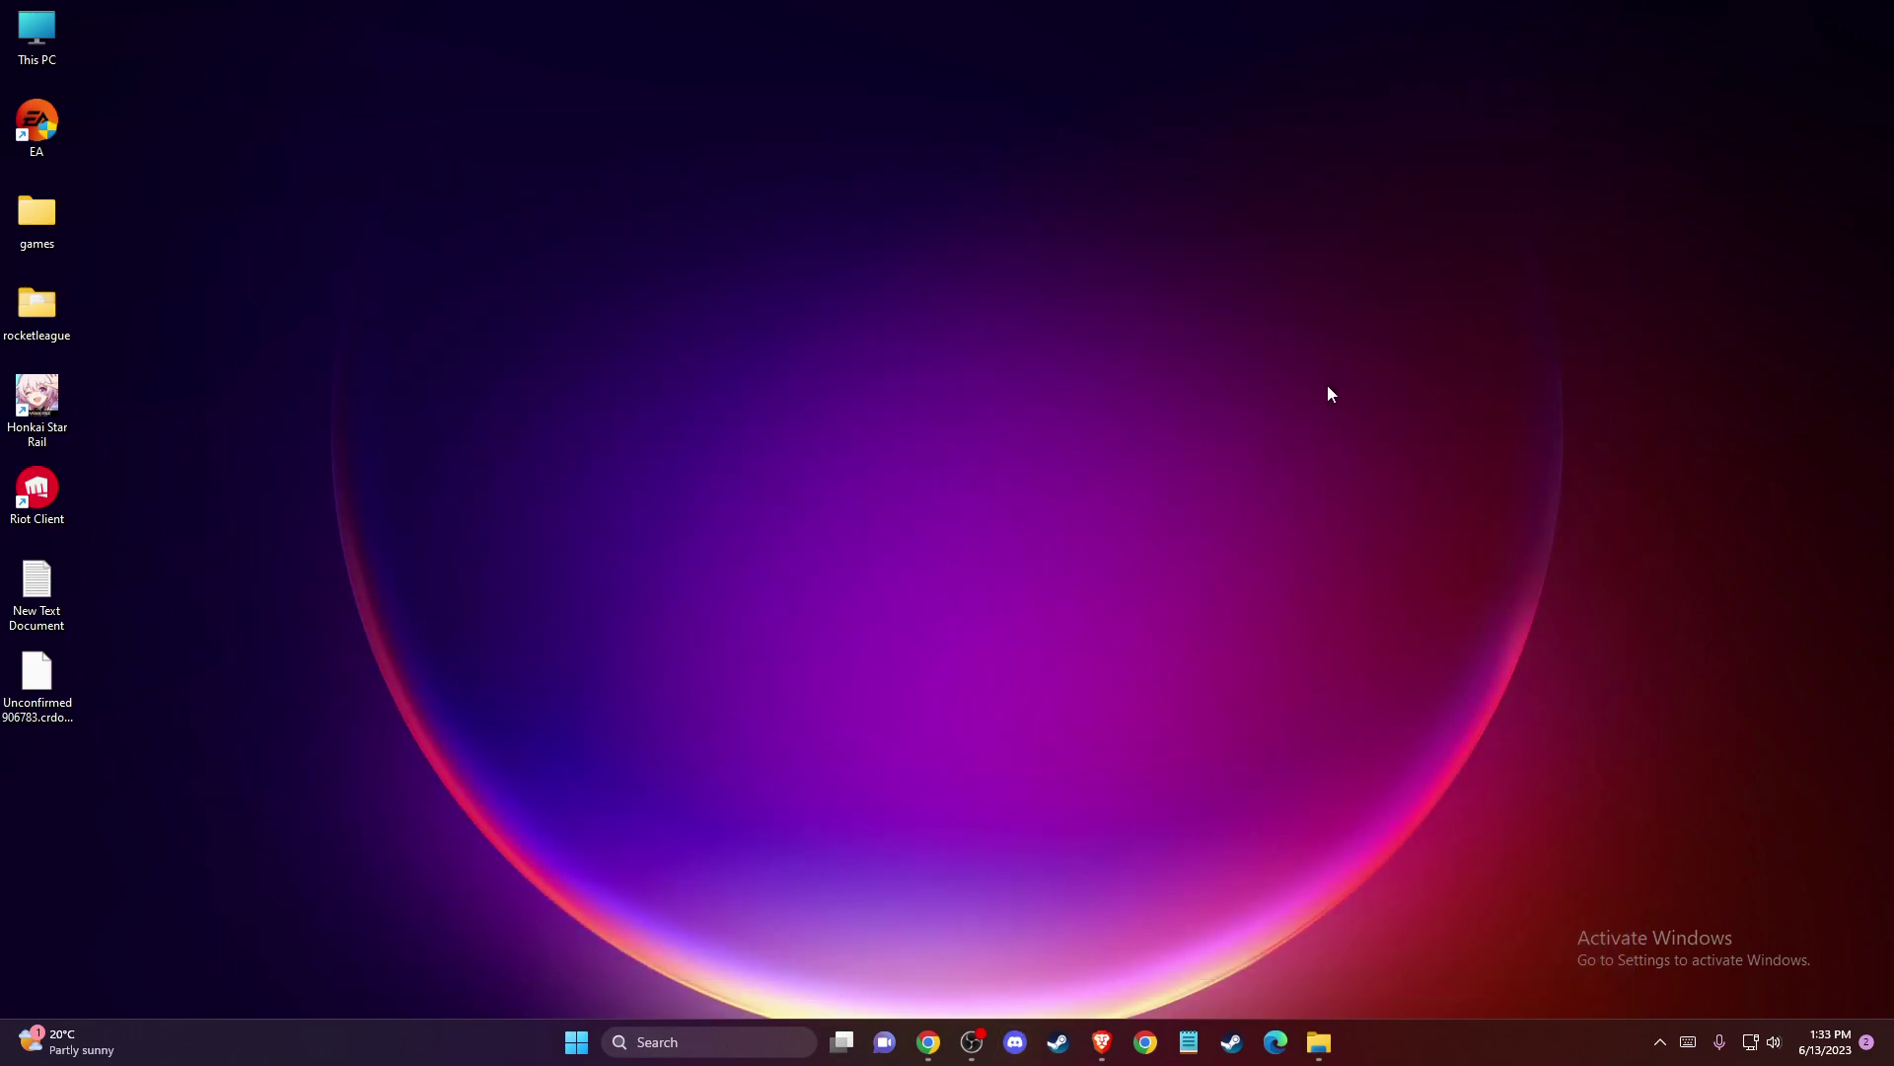
- Run ipconfig /flushdns in an administrator Command Prompt, copying the command from the open text document, and close both windows
left_click(677, 1041)
type("CMD")
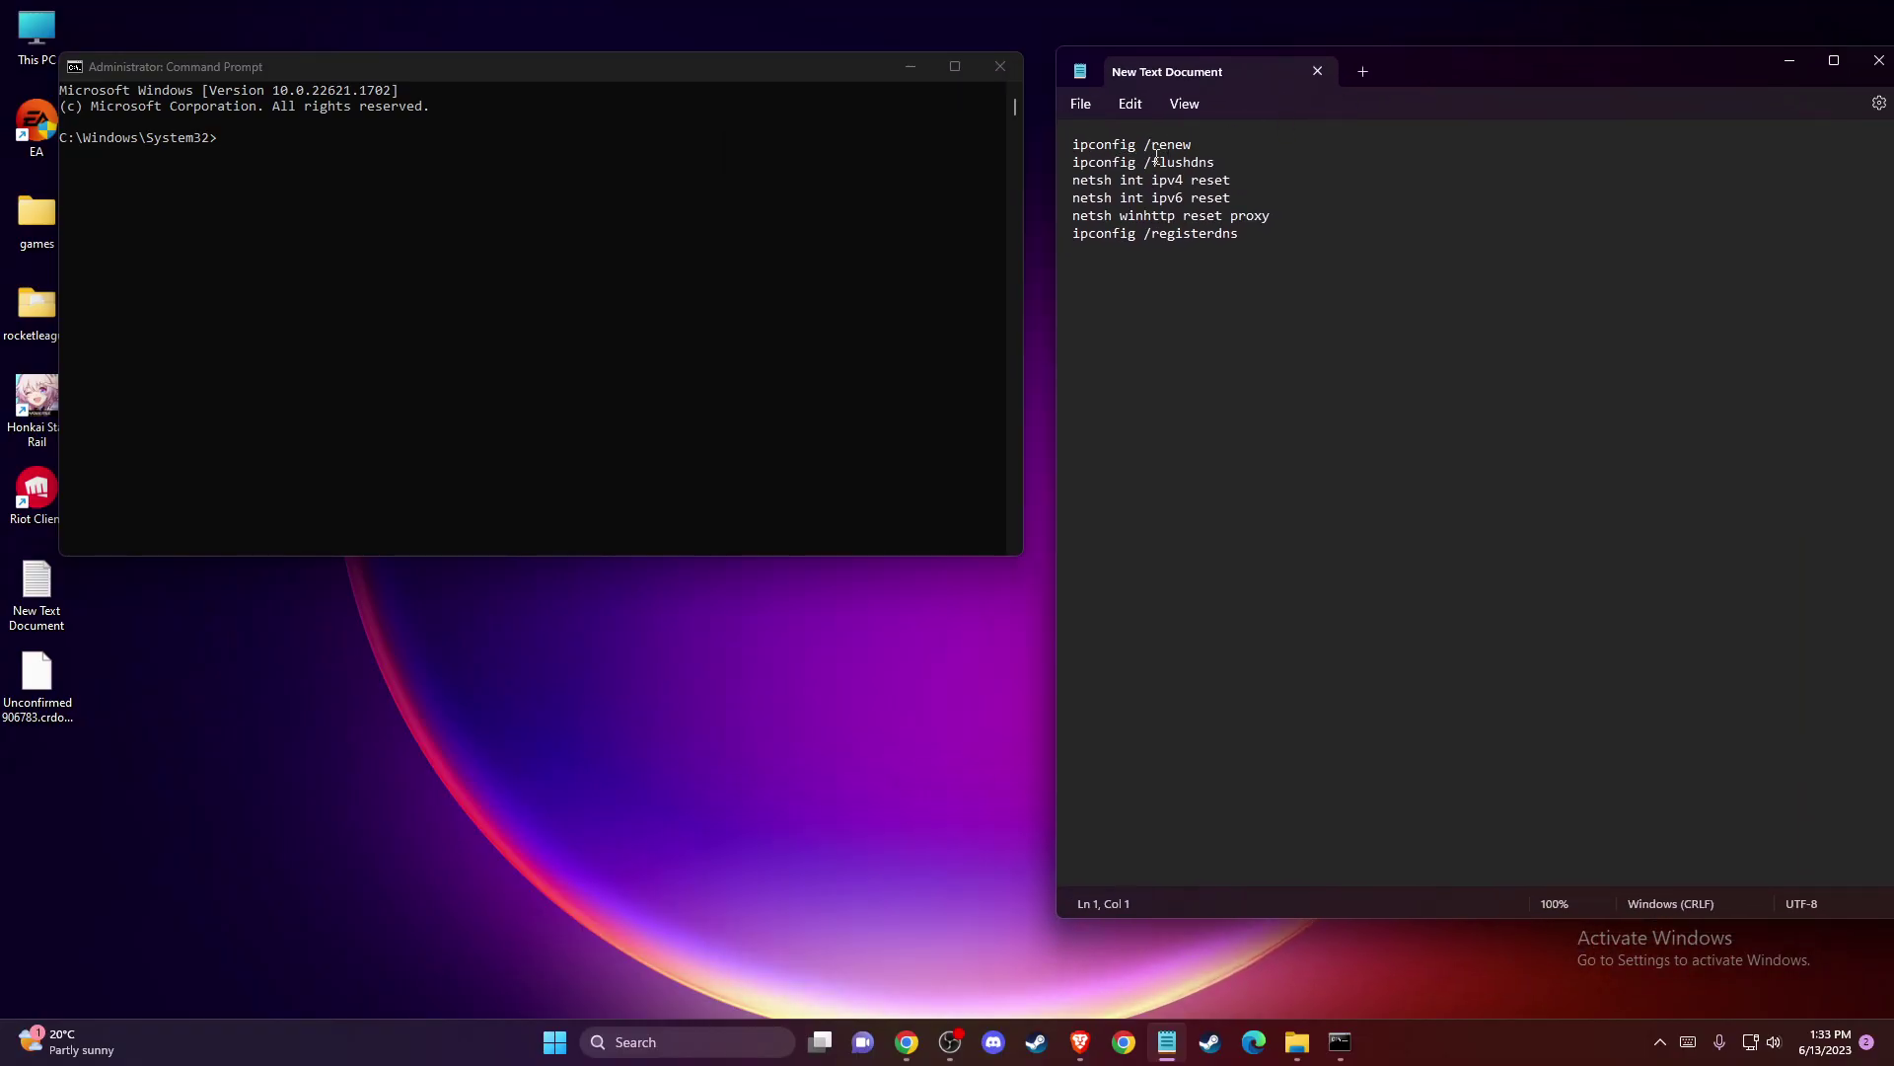
triple_click(1156, 161)
key("super+c")
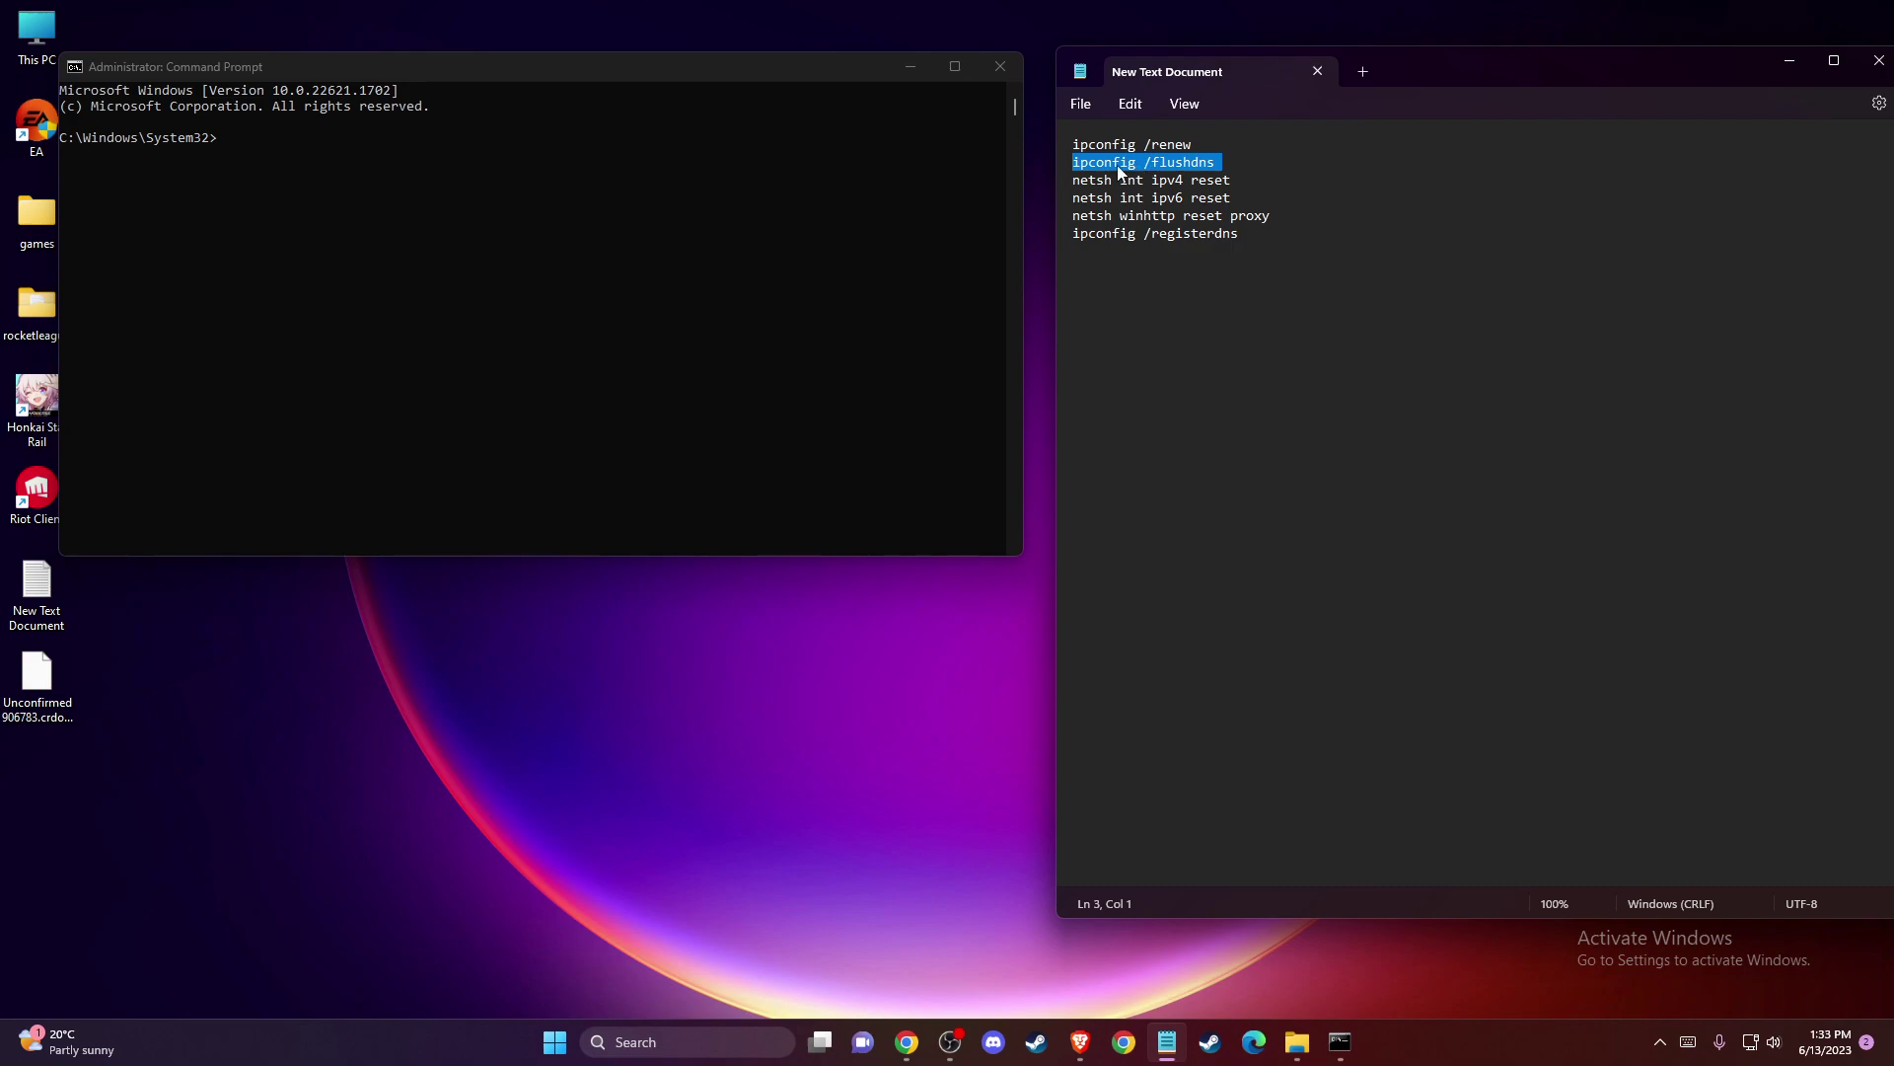
left_click(234, 144)
left_click(233, 143)
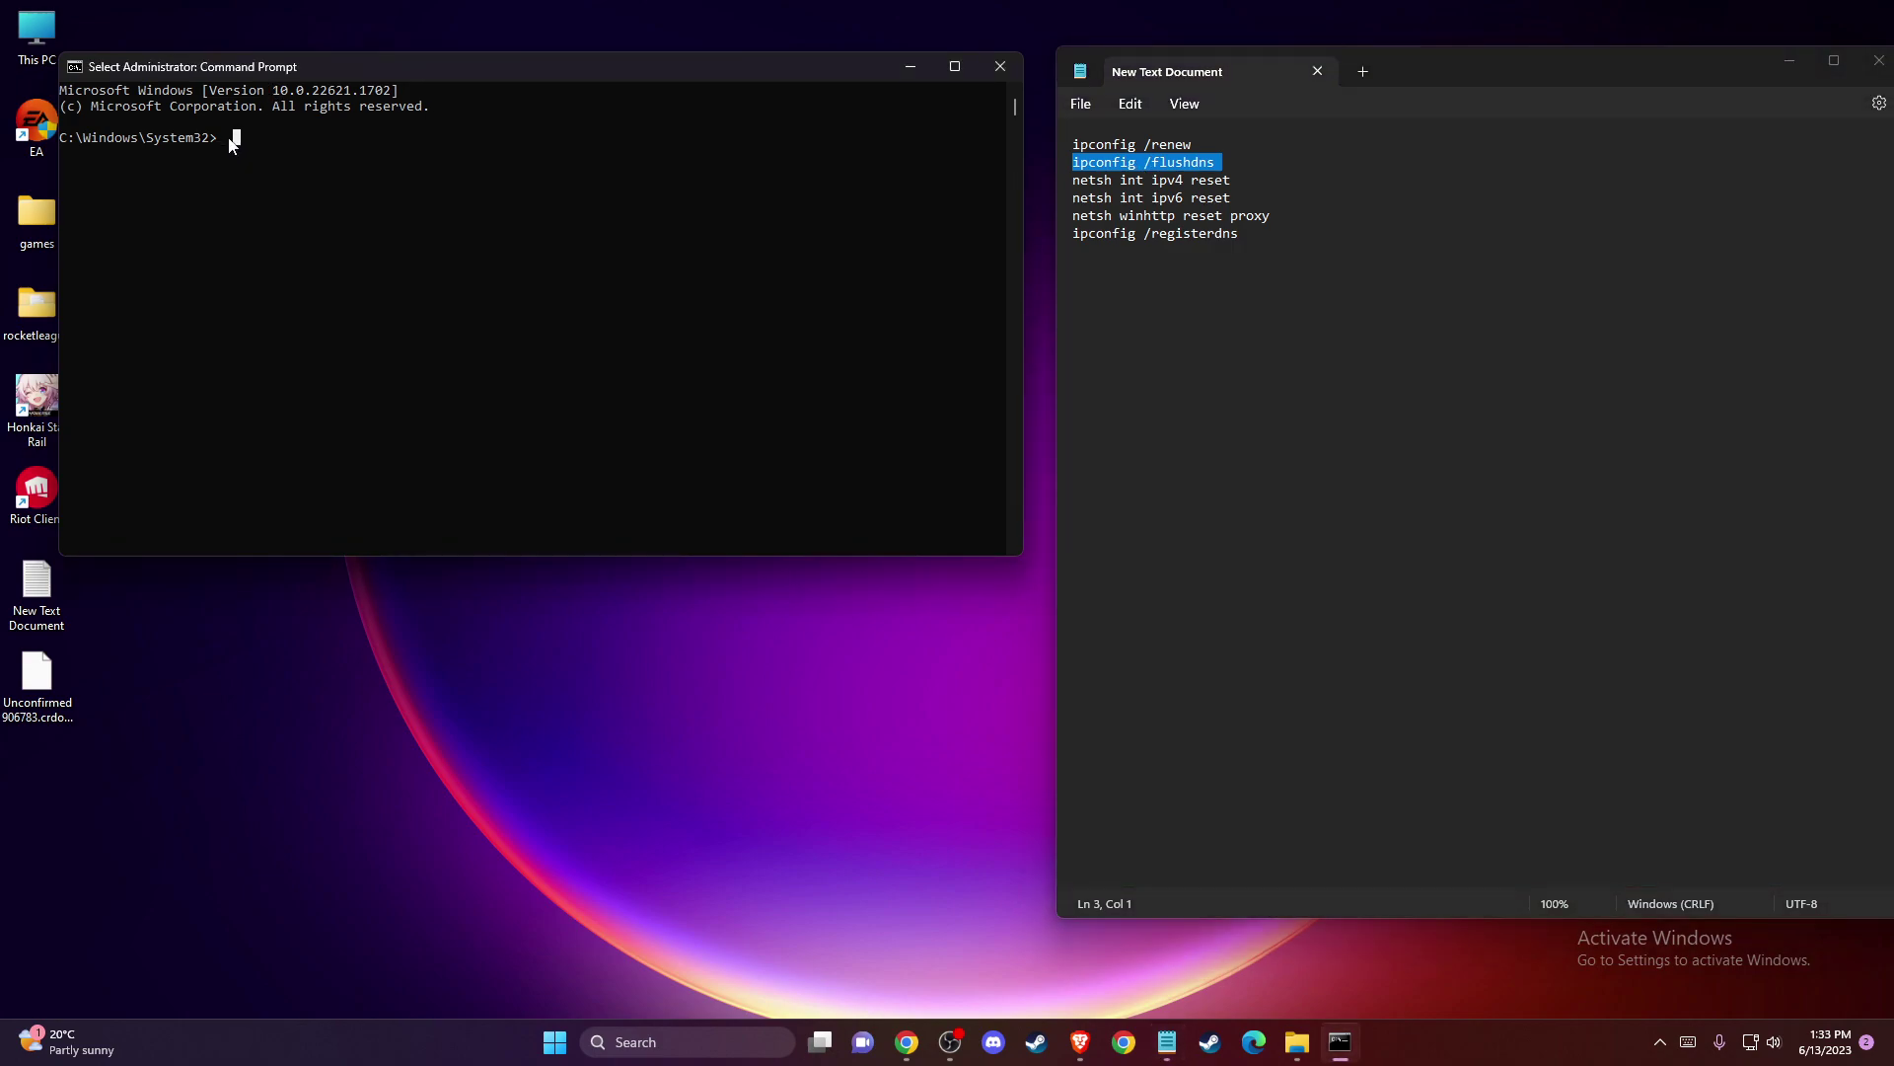
right_click(234, 144)
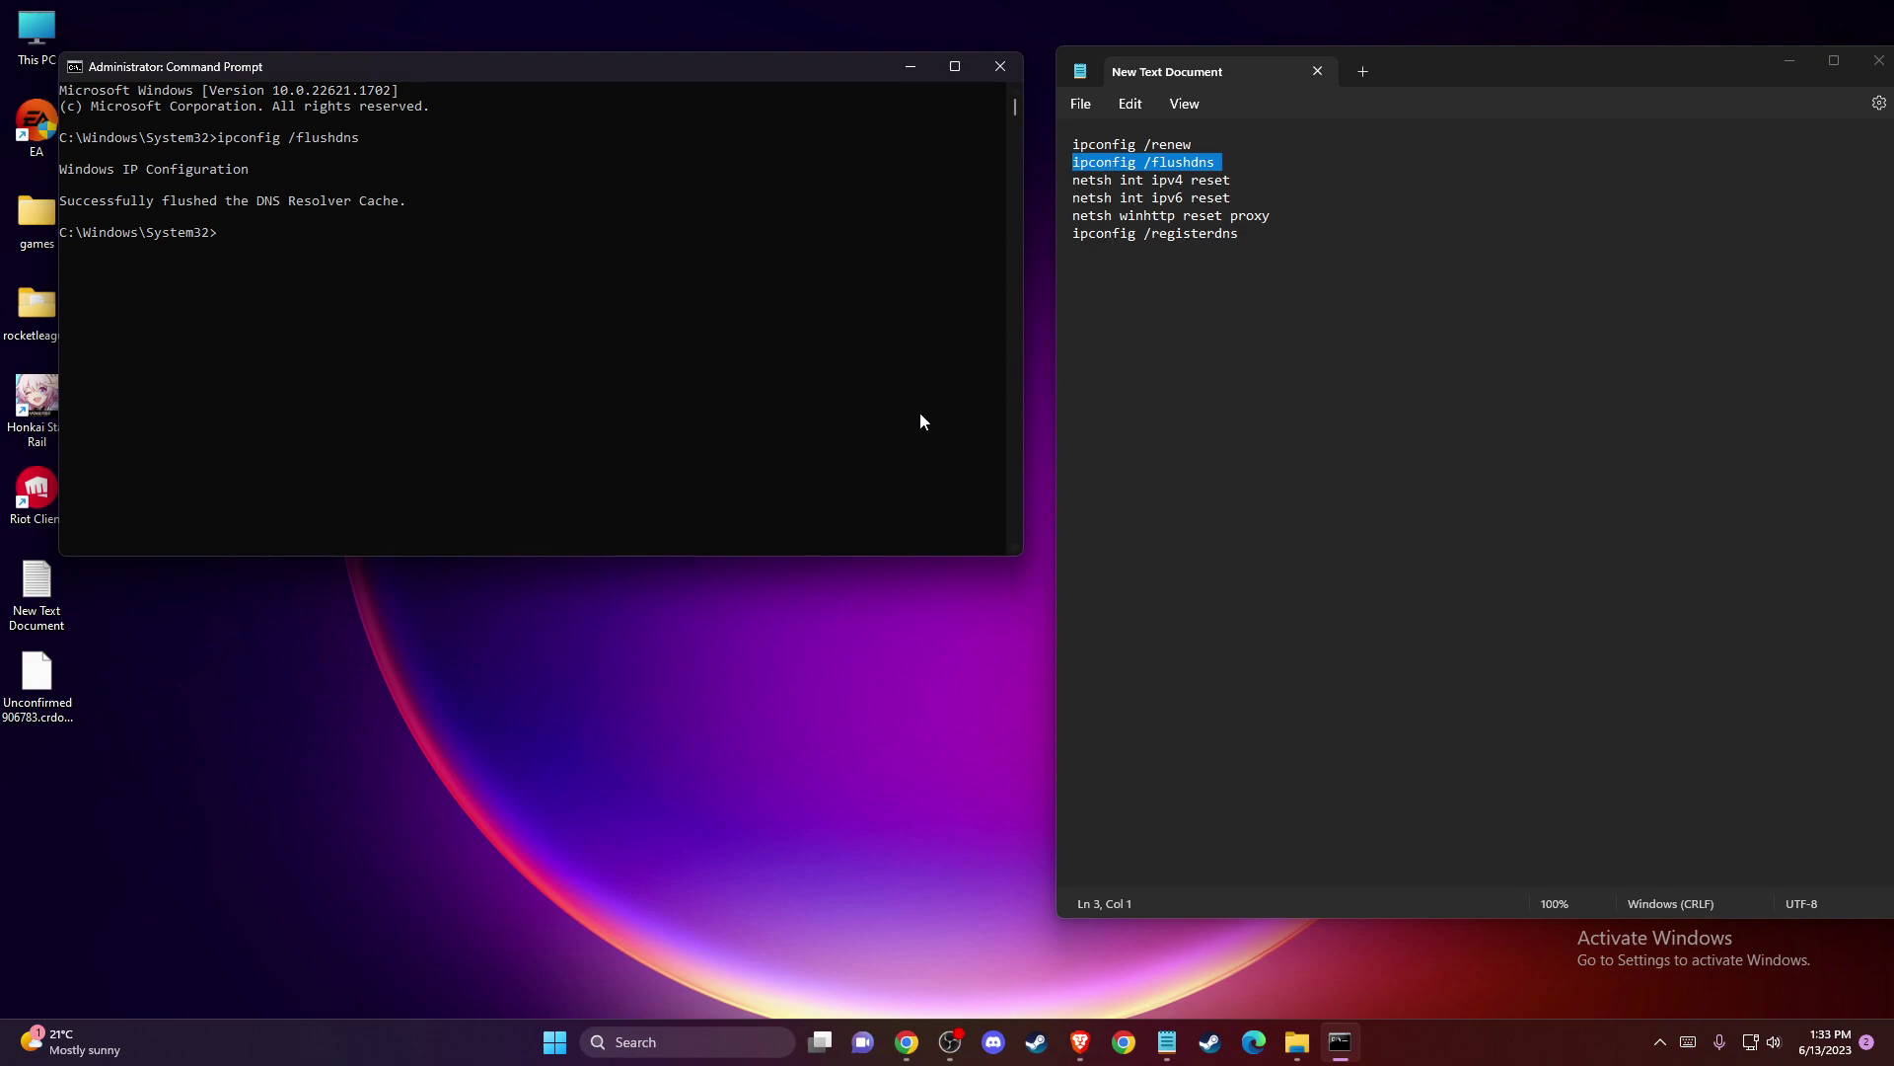
key("alt+Tab")
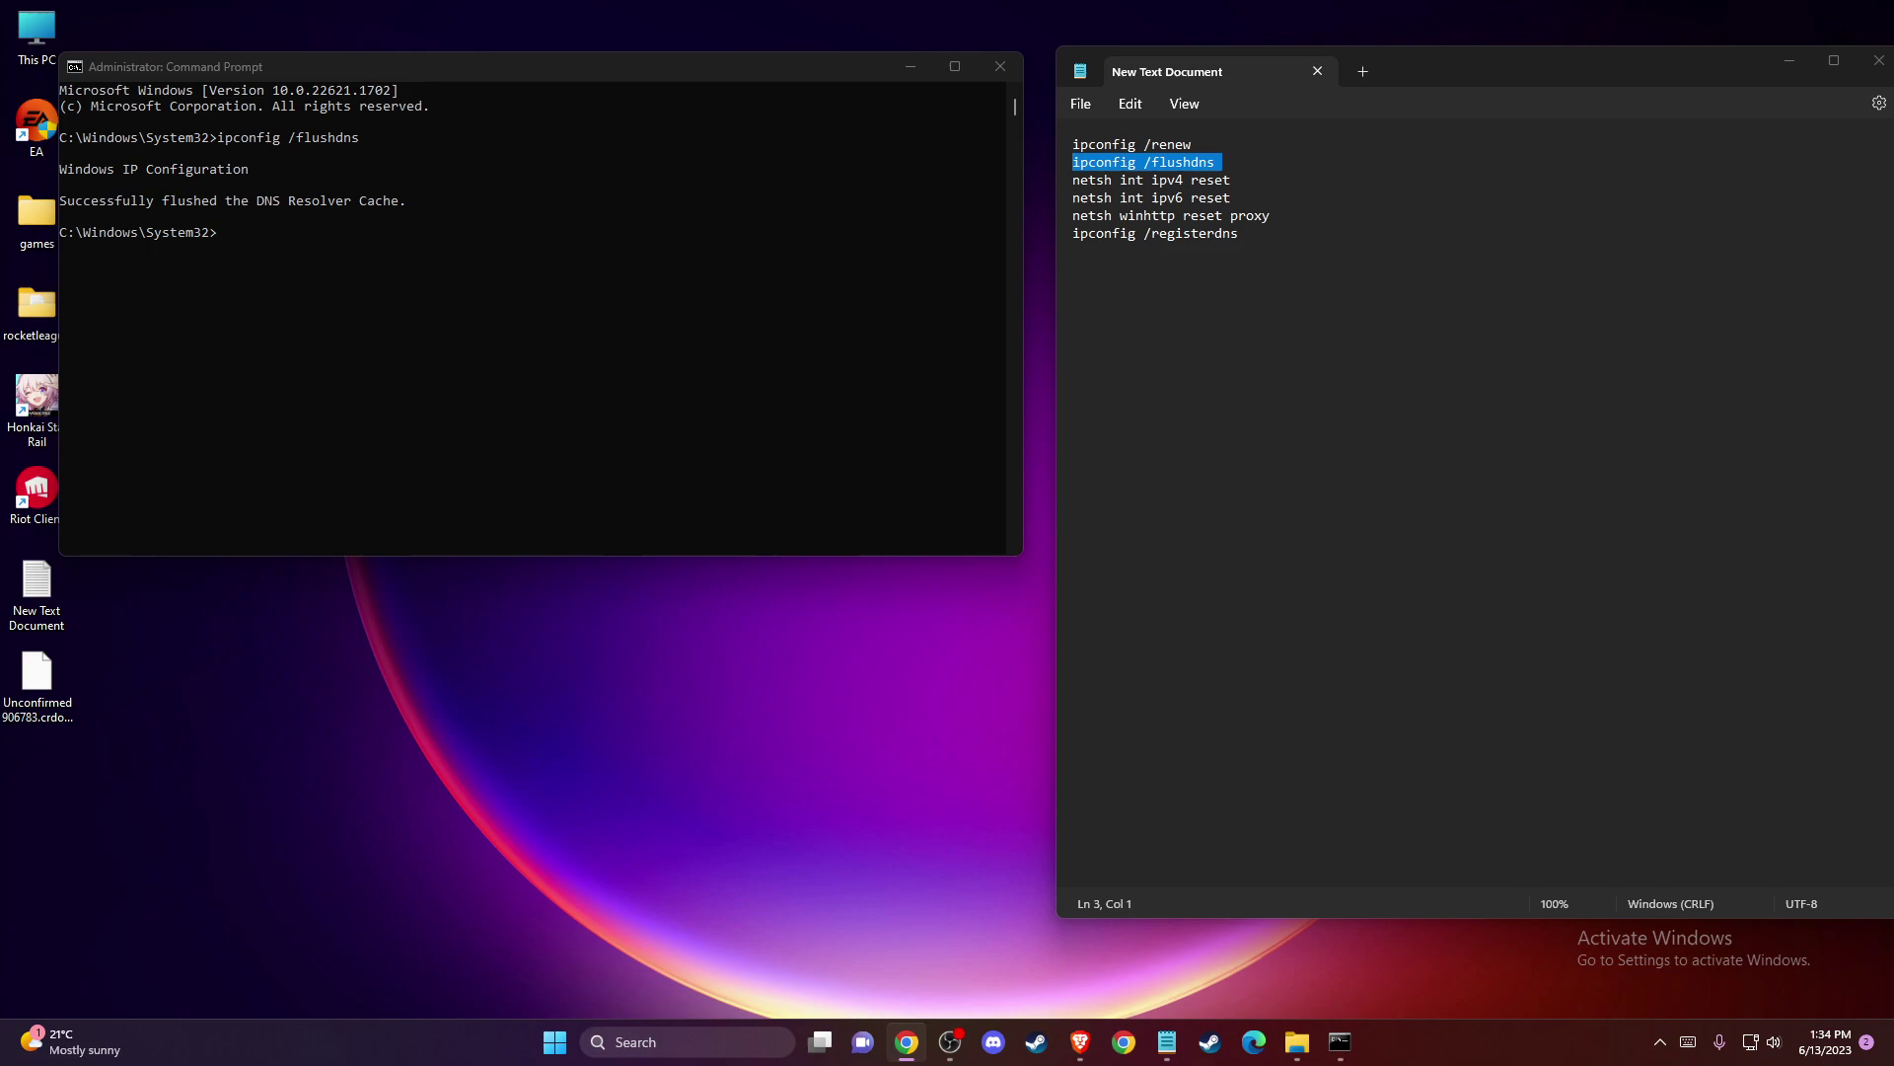
left_click(1878, 60)
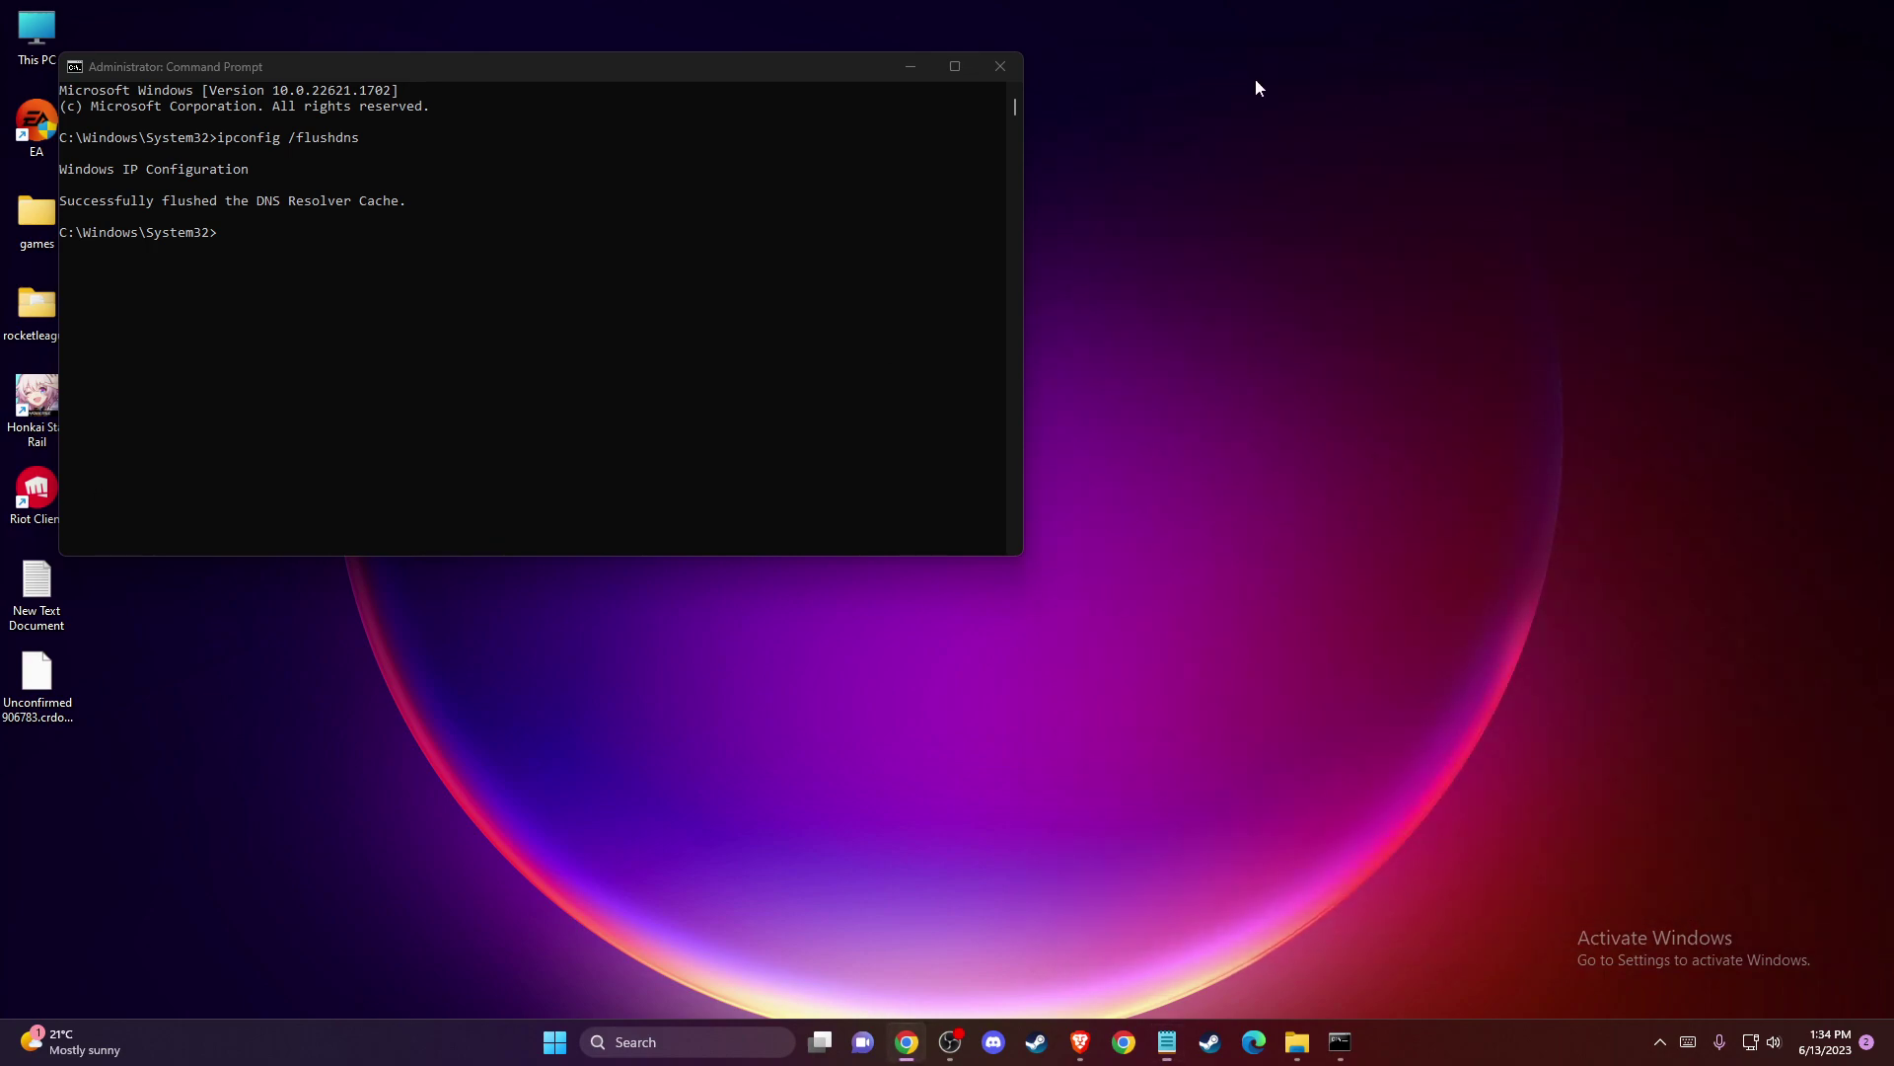
left_click(1001, 66)
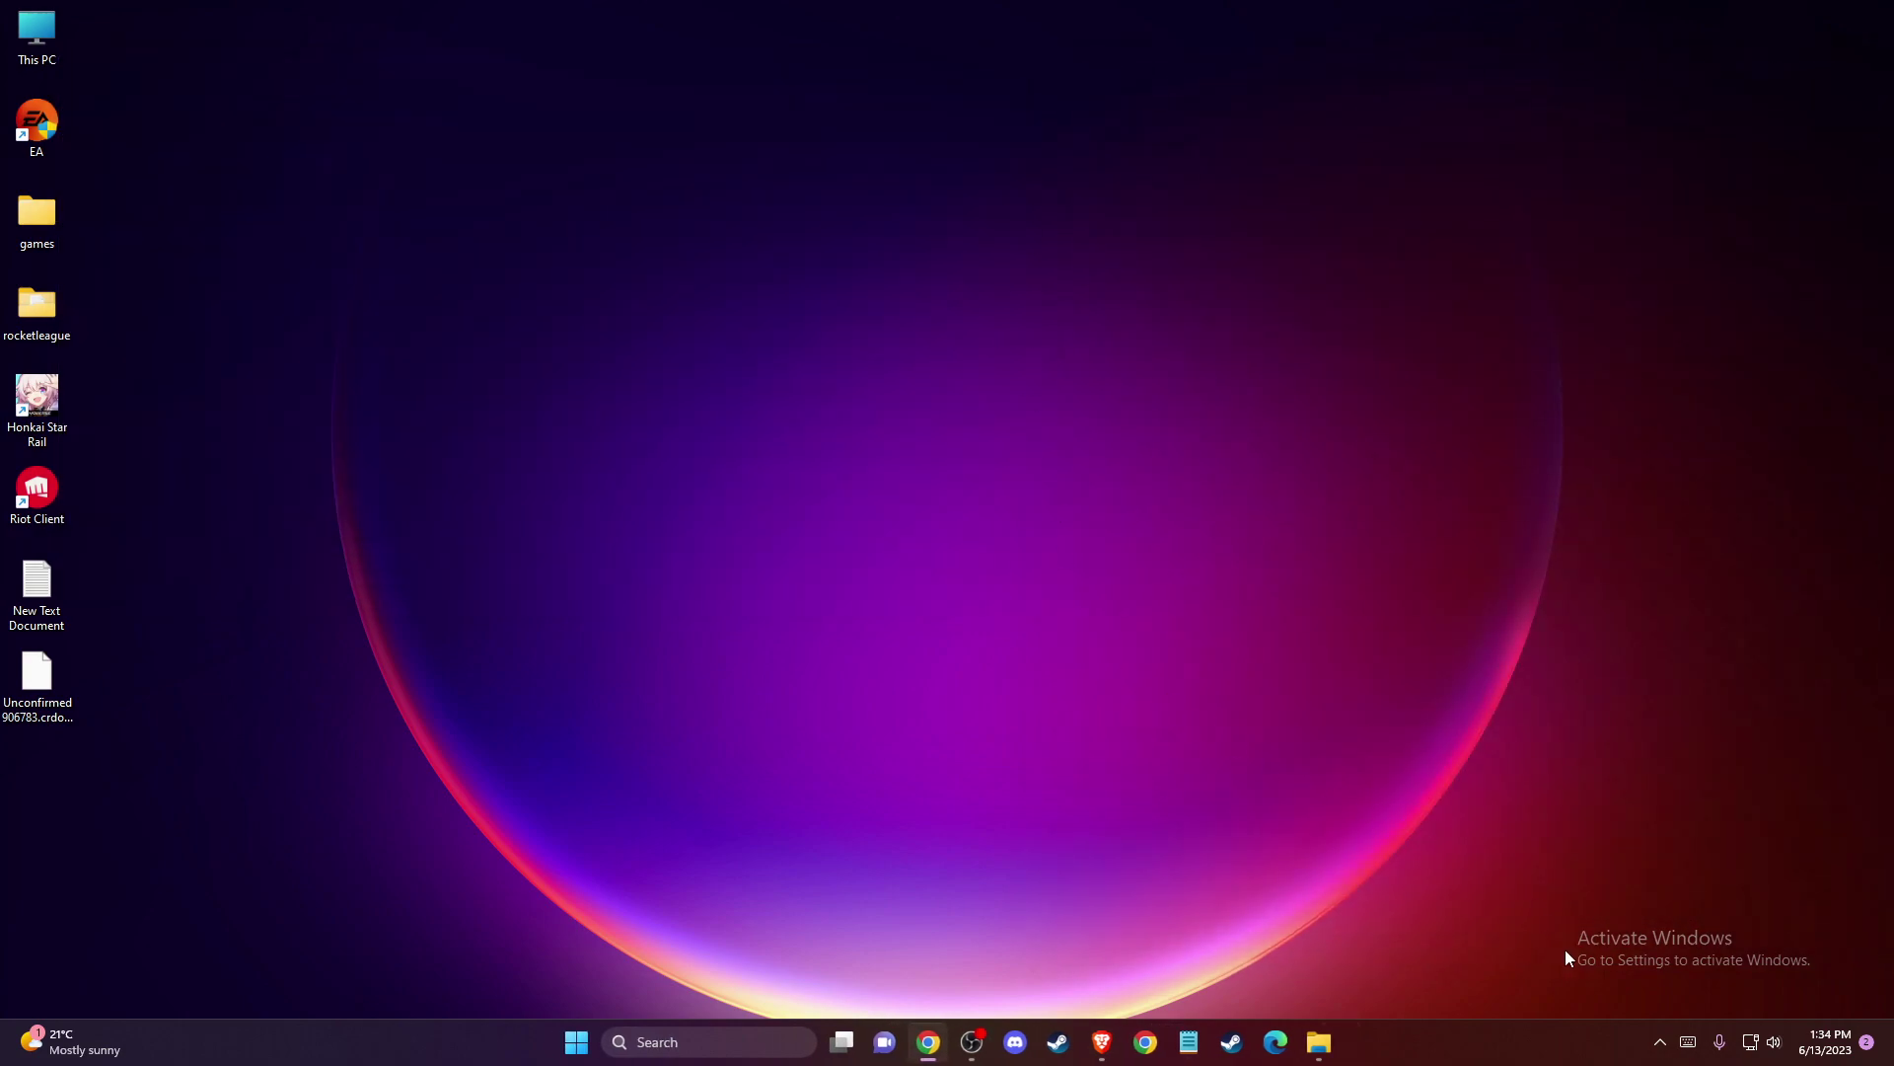
- Open the Ethernet adapter's properties through the advanced network settings and the additional adapter options
right_click(1749, 1044)
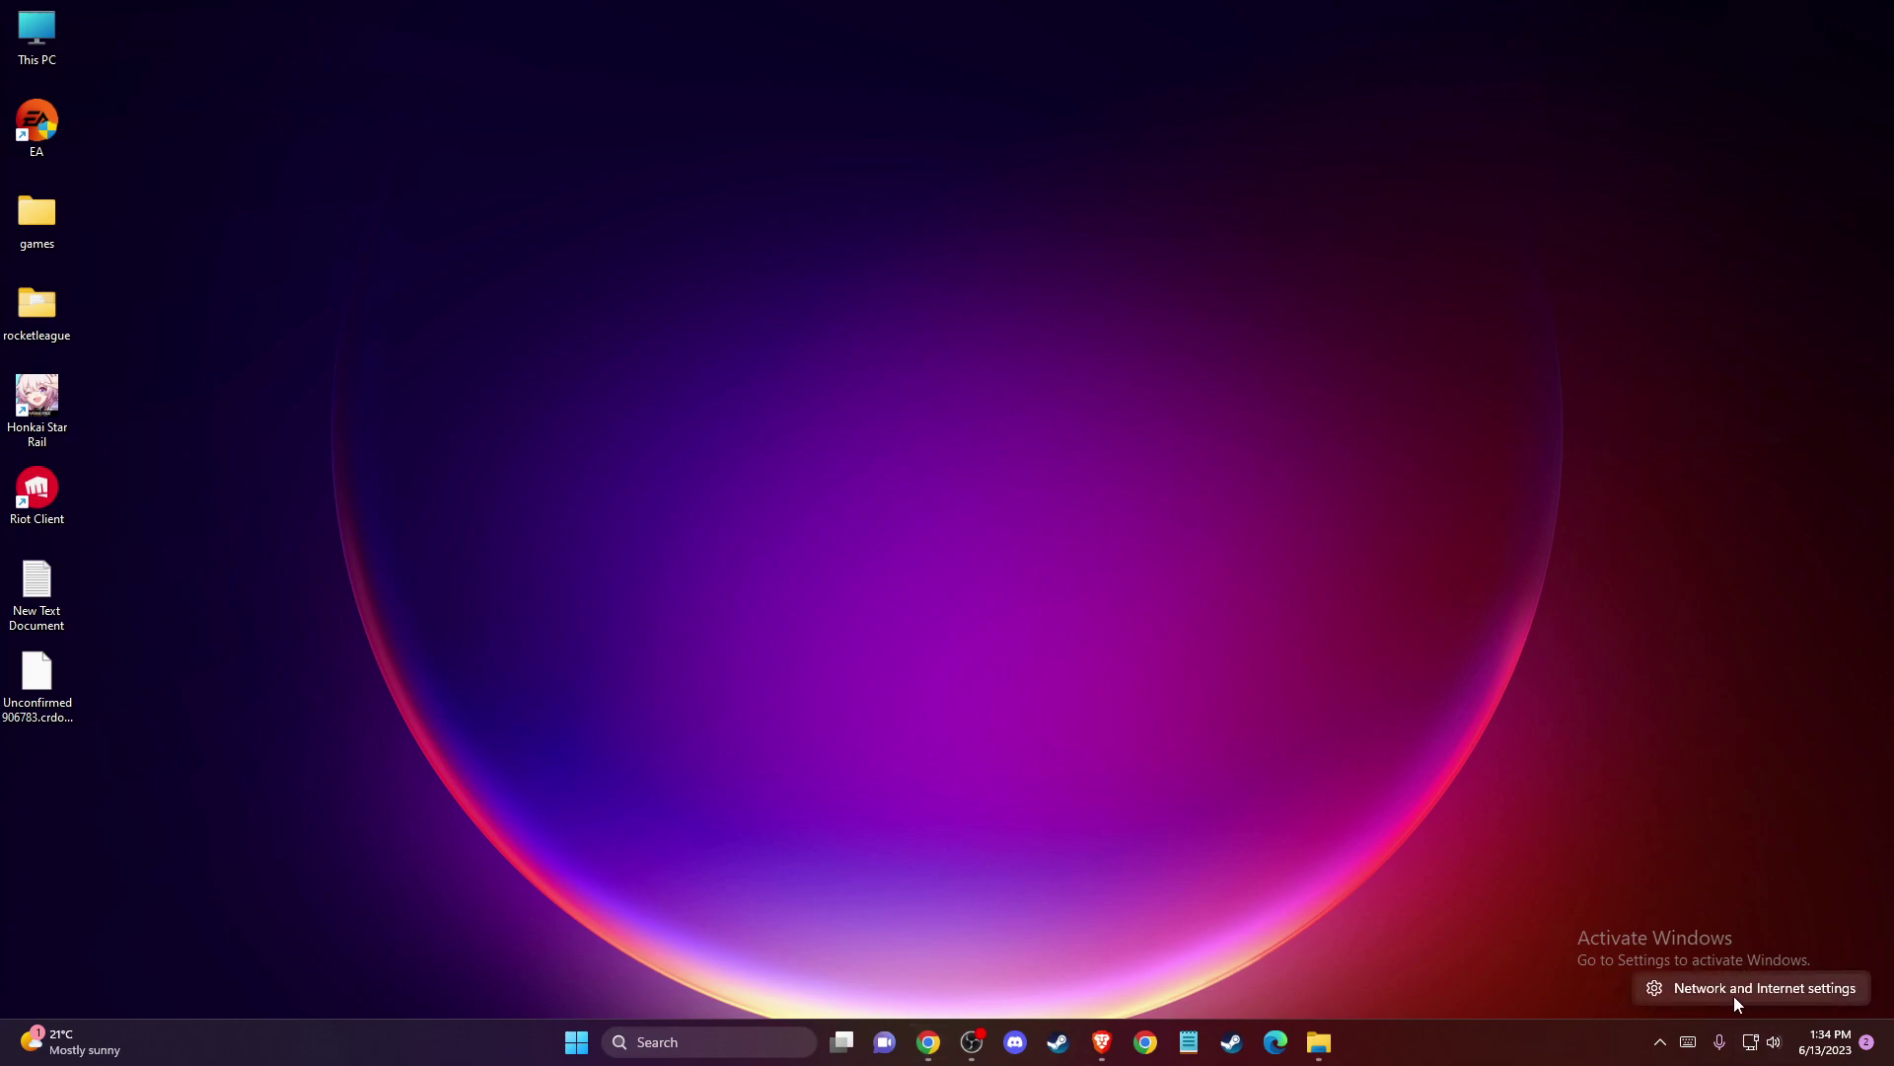
left_click(1737, 996)
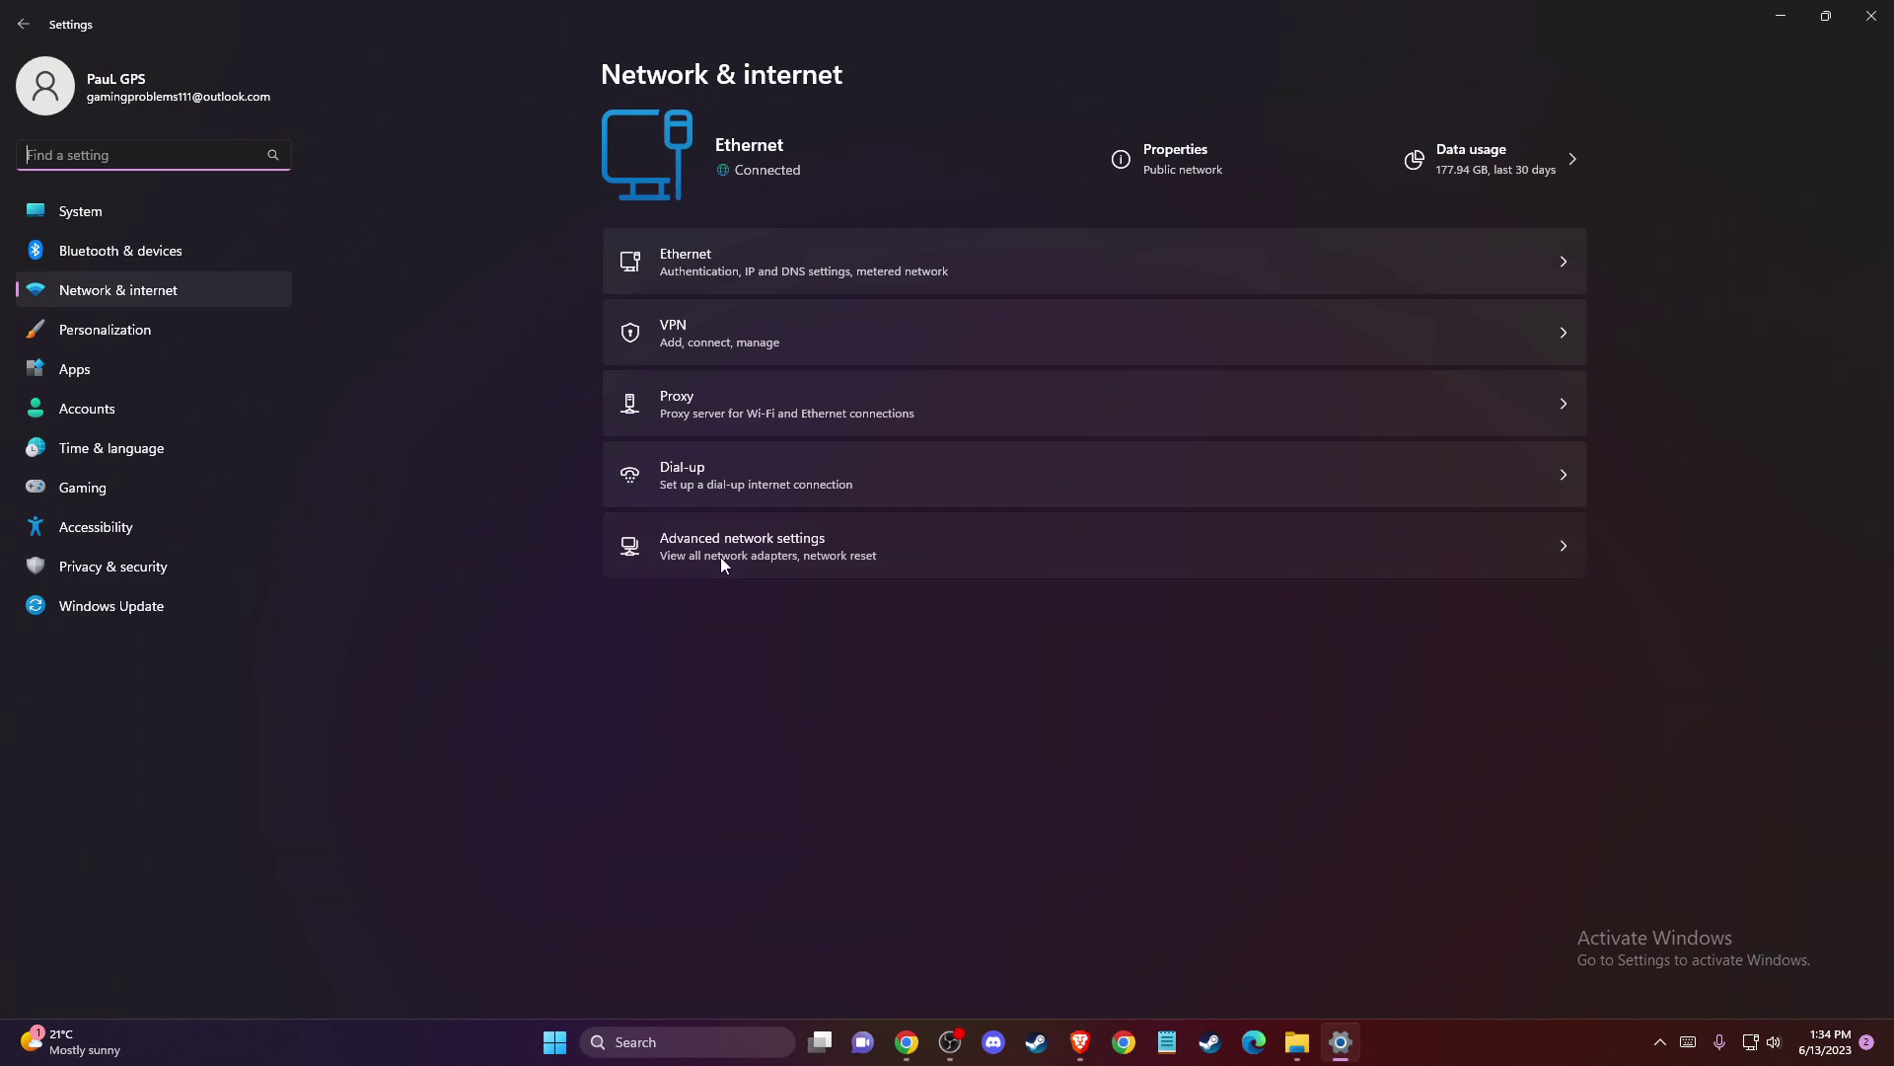
left_click(720, 556)
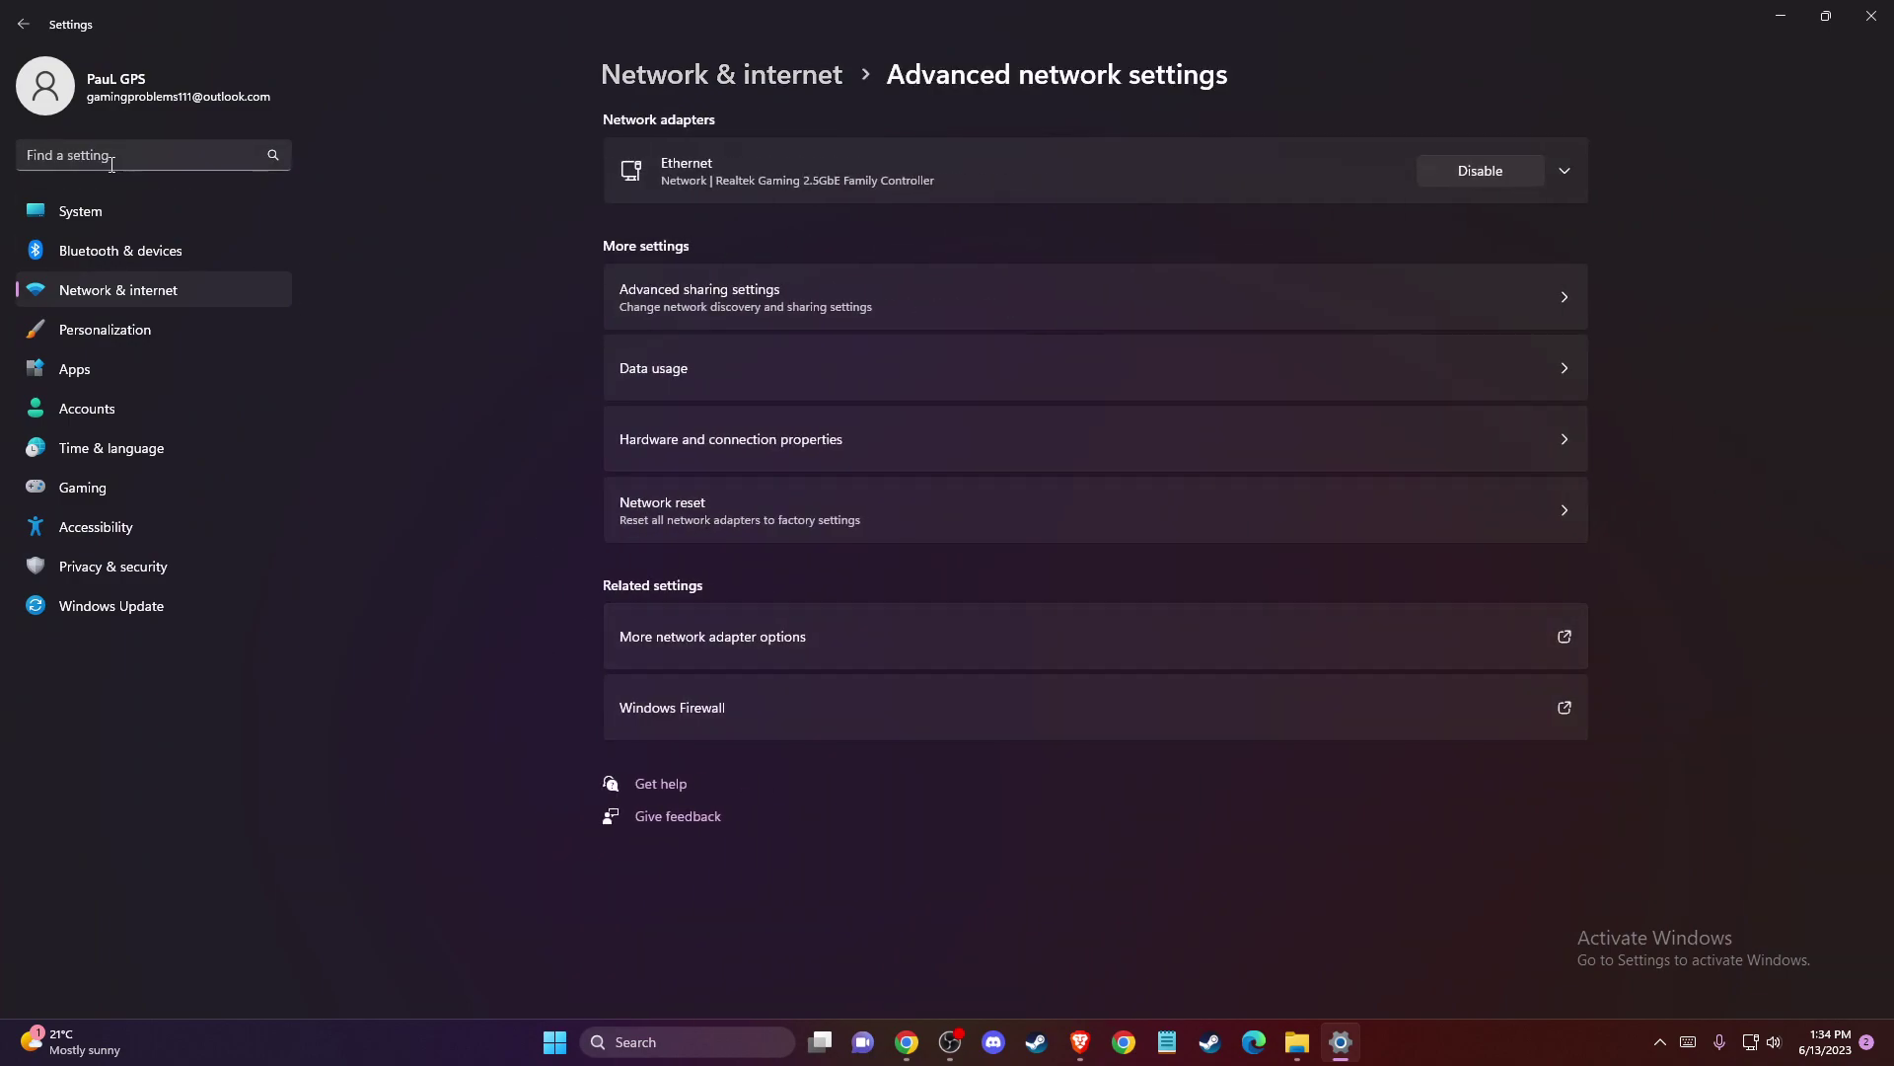
left_click(708, 642)
left_click(481, 352)
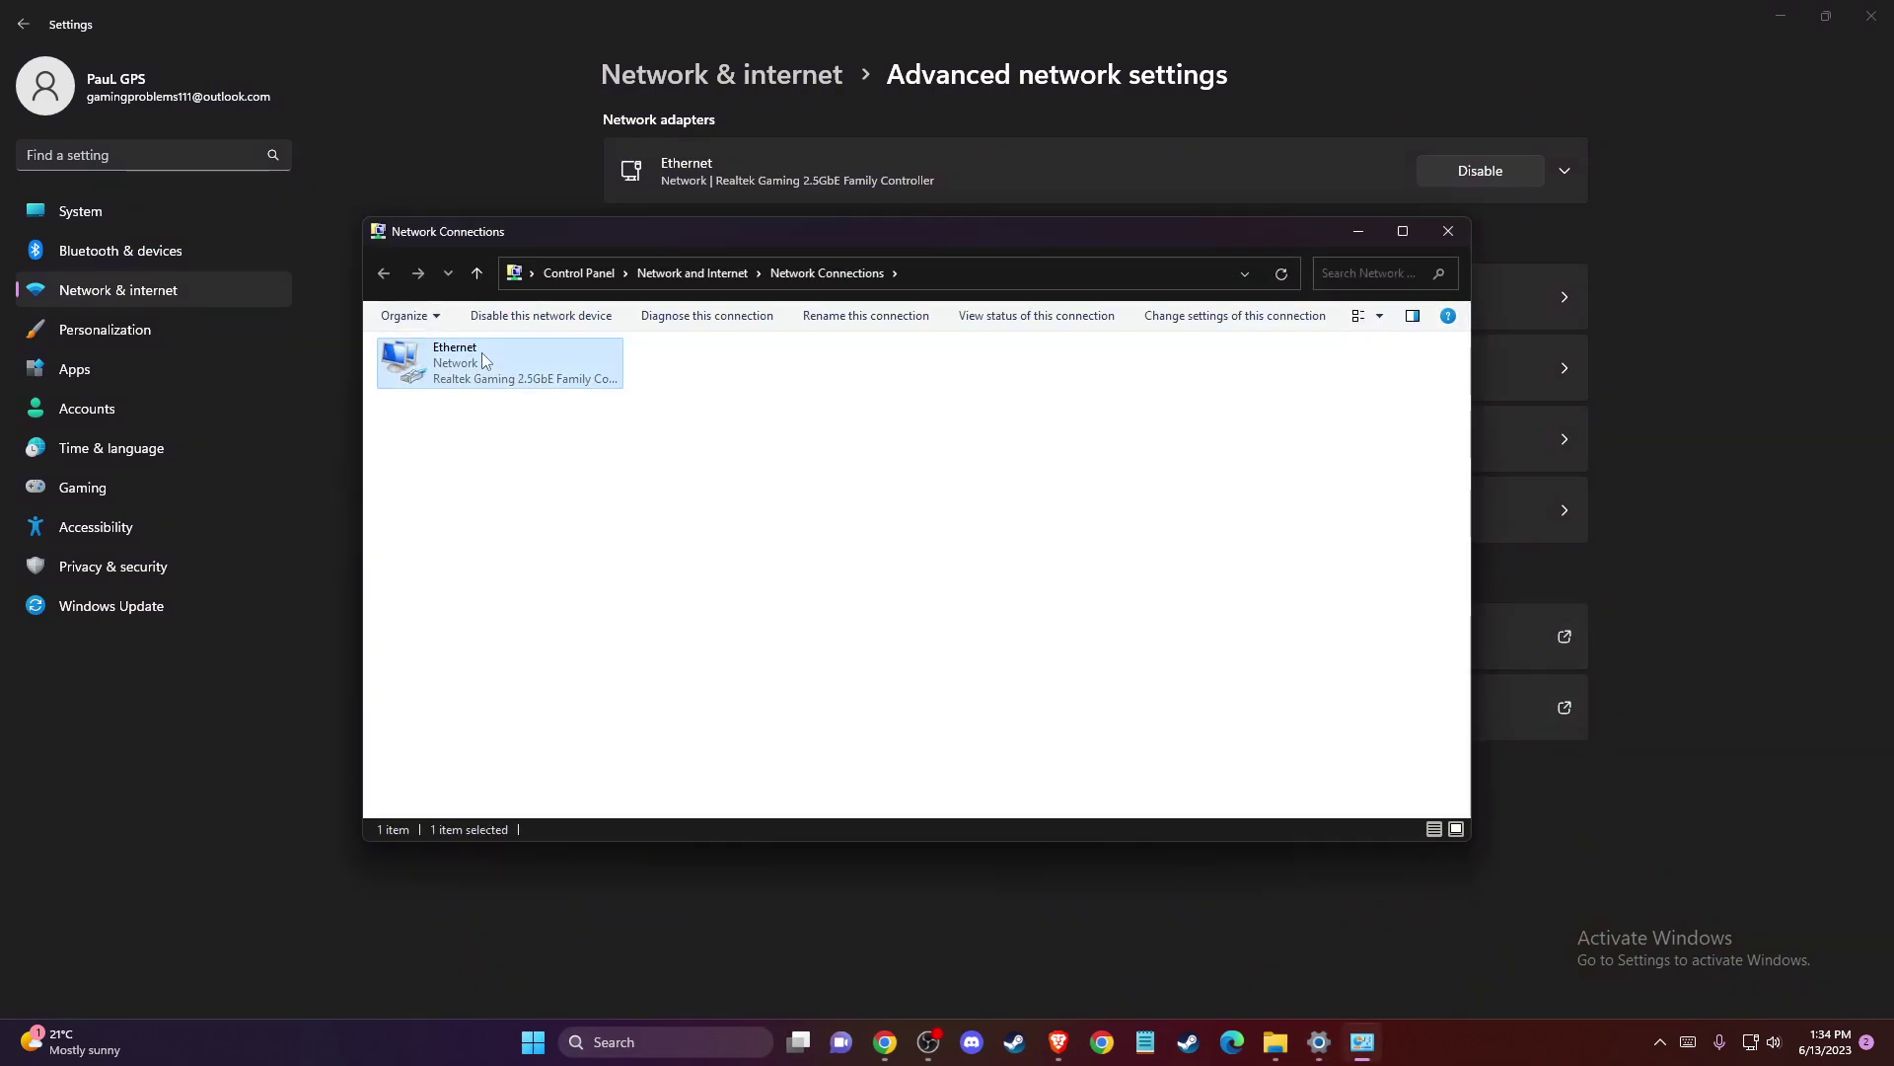
right_click(481, 352)
left_click(538, 540)
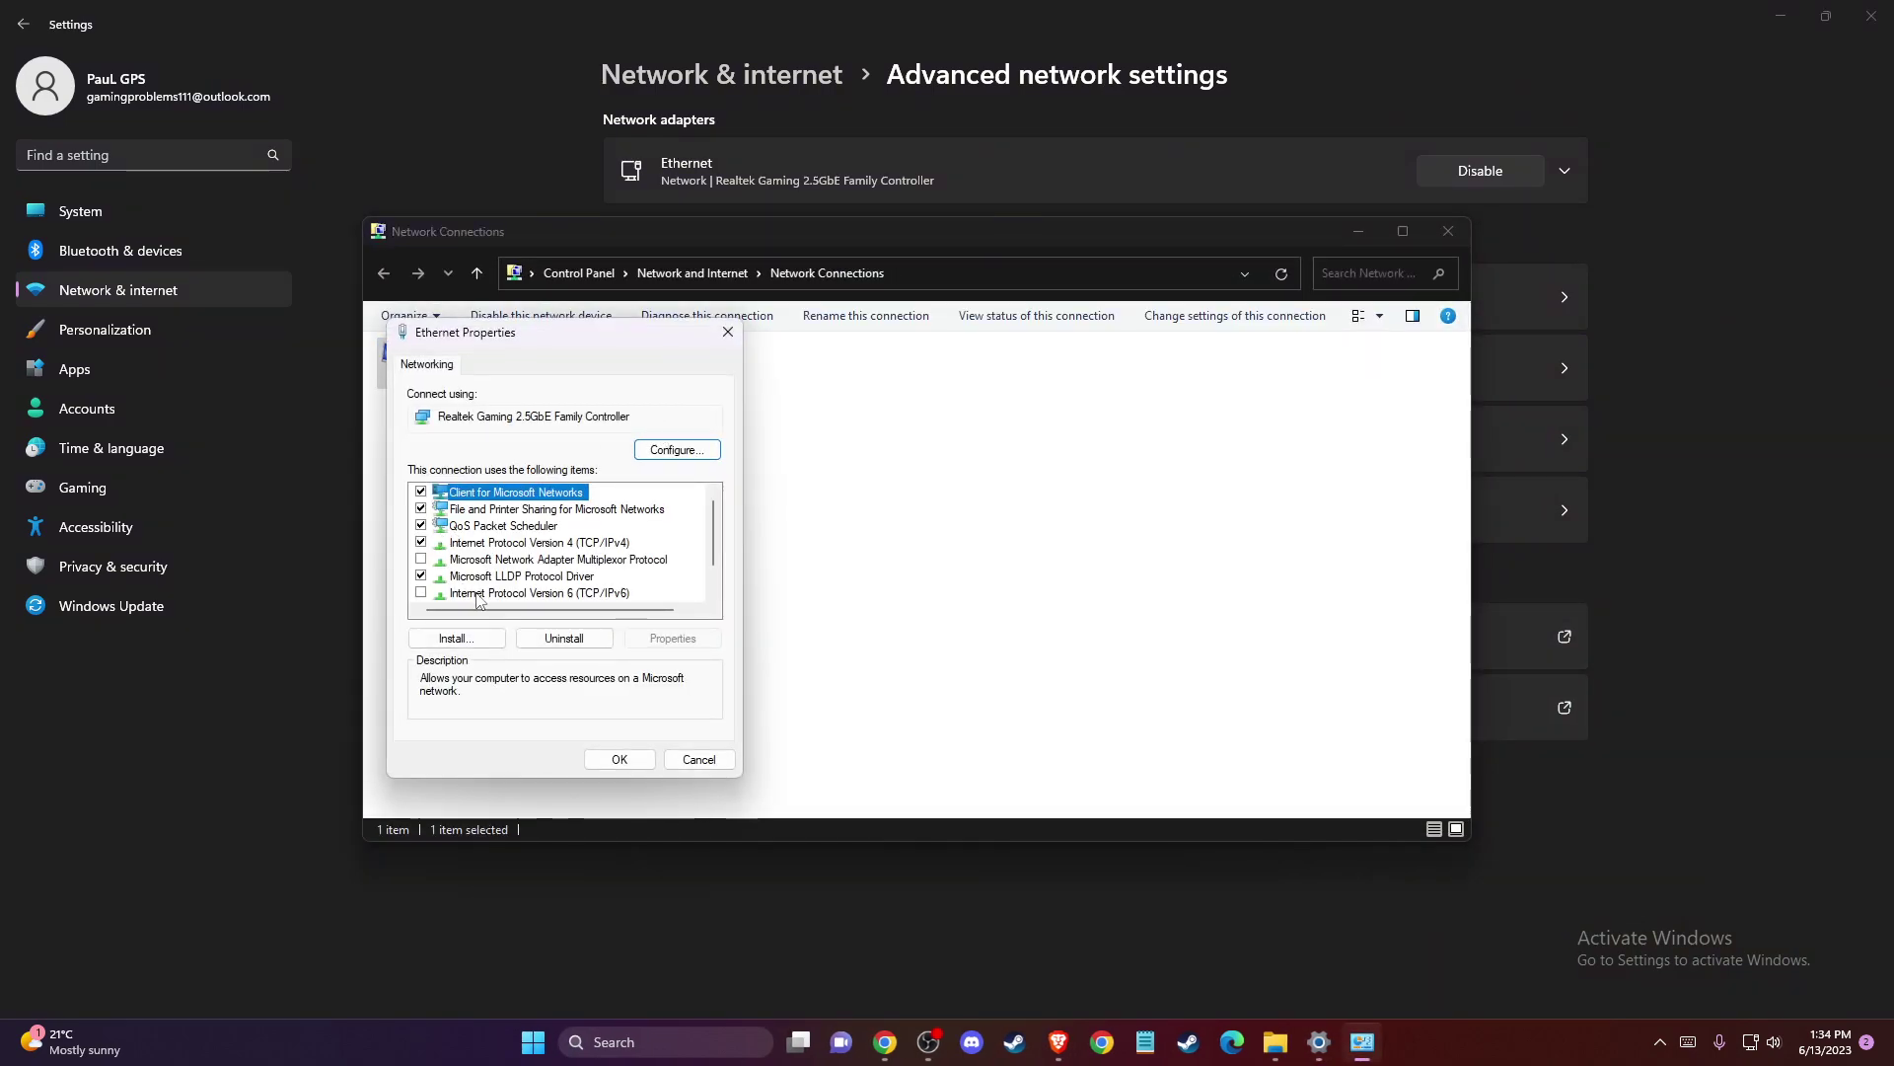
- Apply preferred DNS server 8.8.8.8 and alternate 8.8.4.4 in the adapter's IPv4 properties, and close all network windows
left_click(611, 595)
left_click(470, 542)
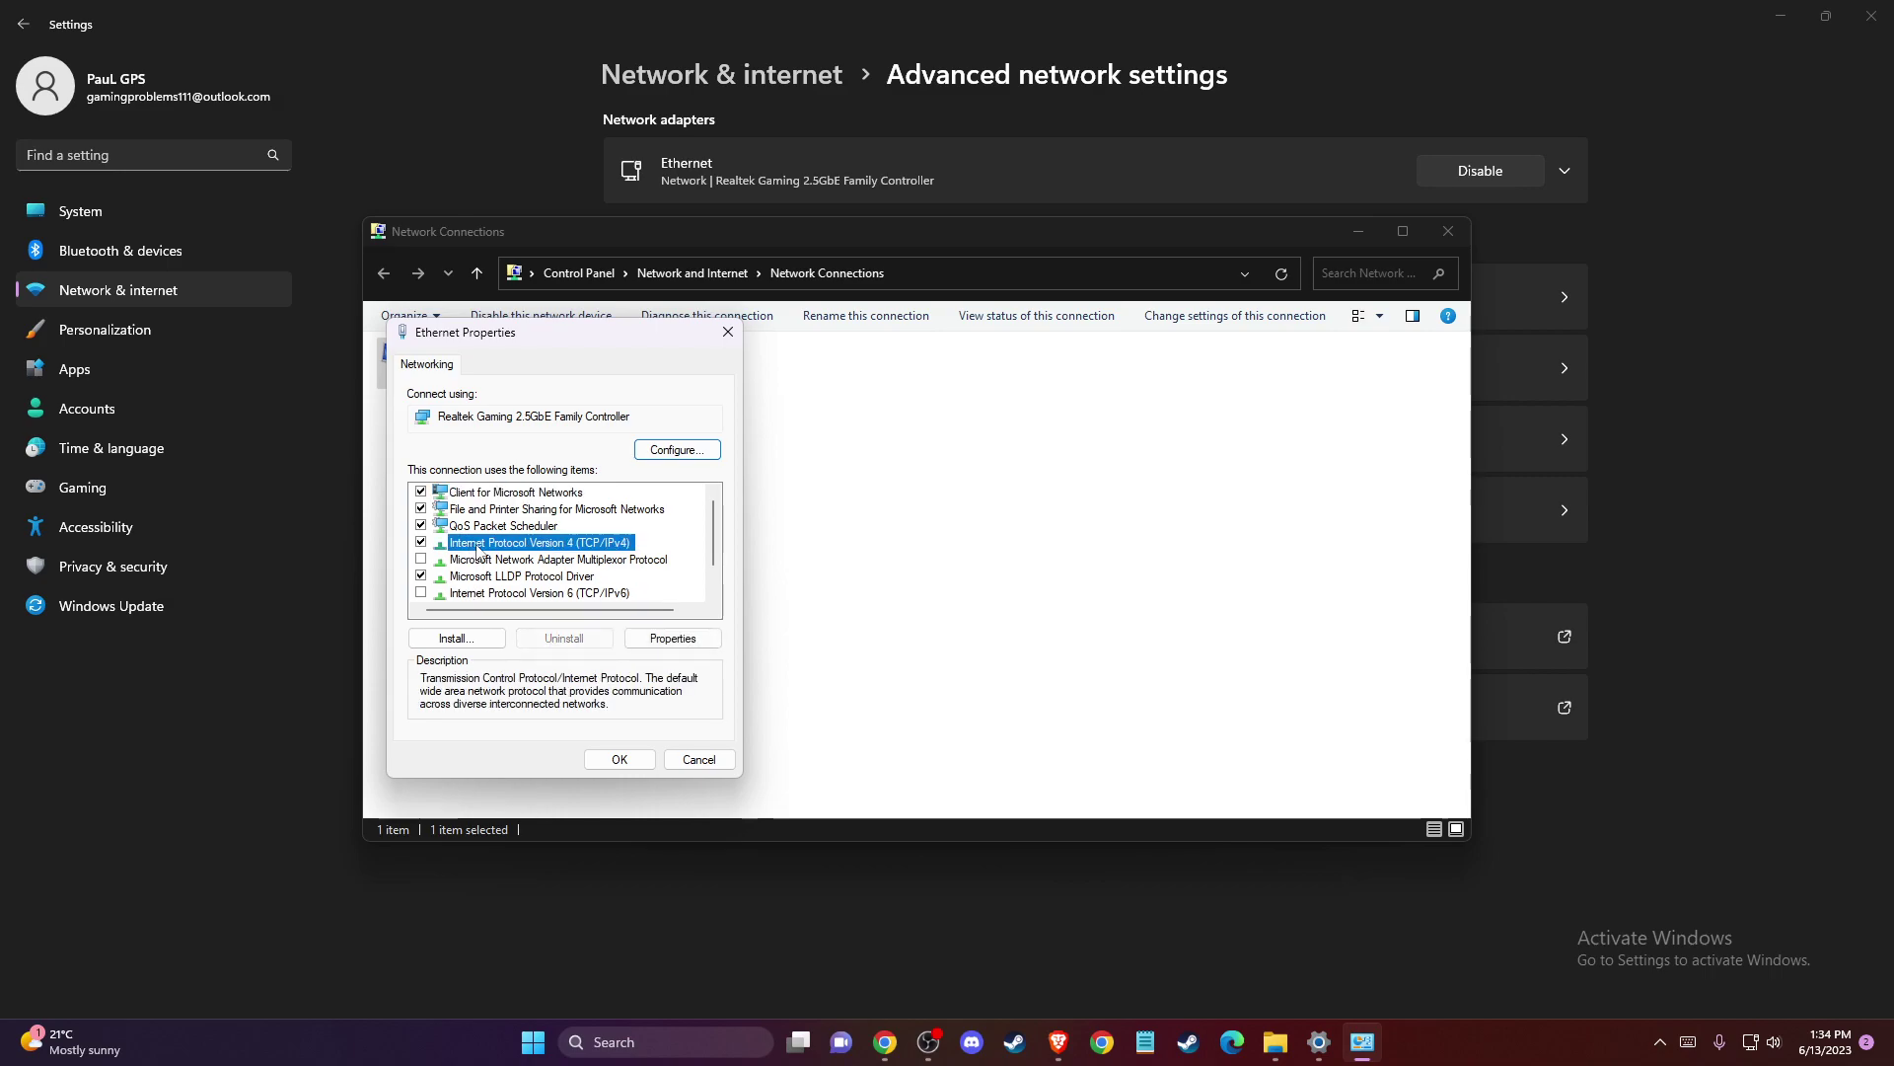
double_click(478, 543)
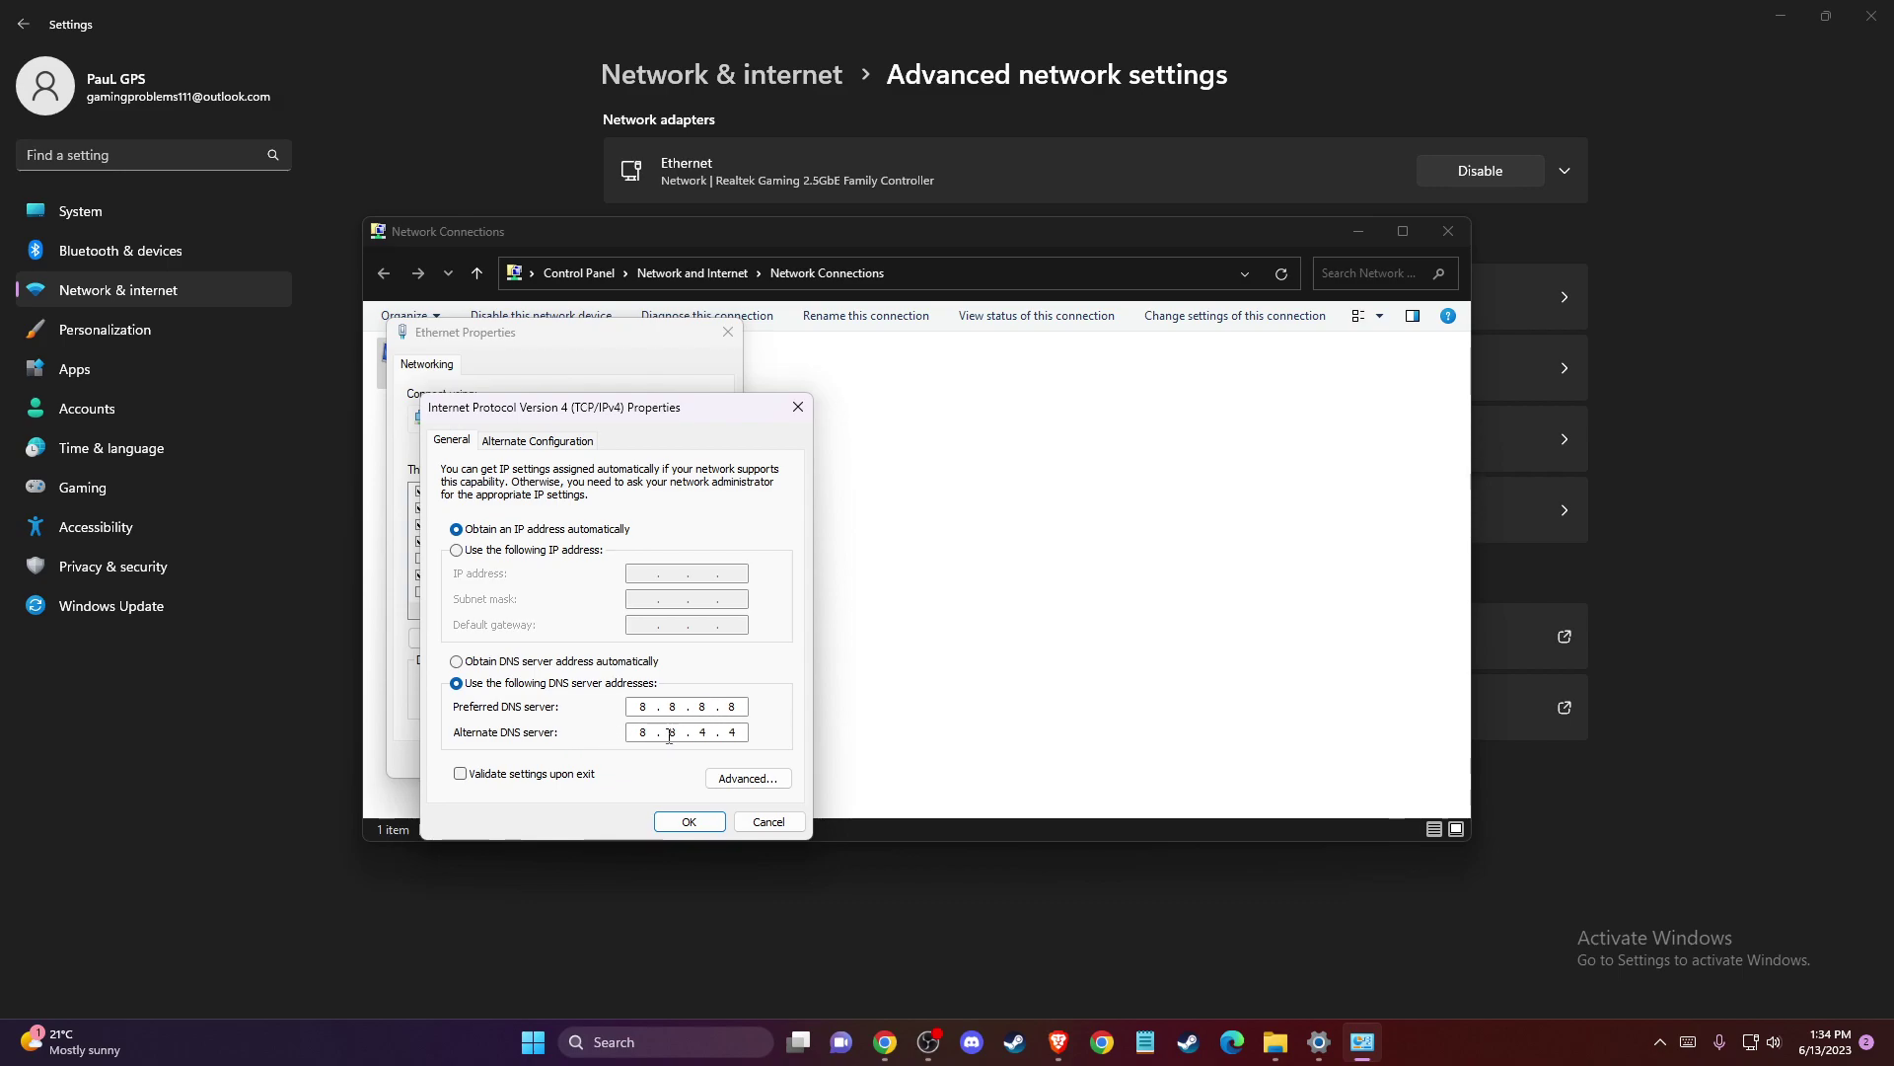
left_click(690, 822)
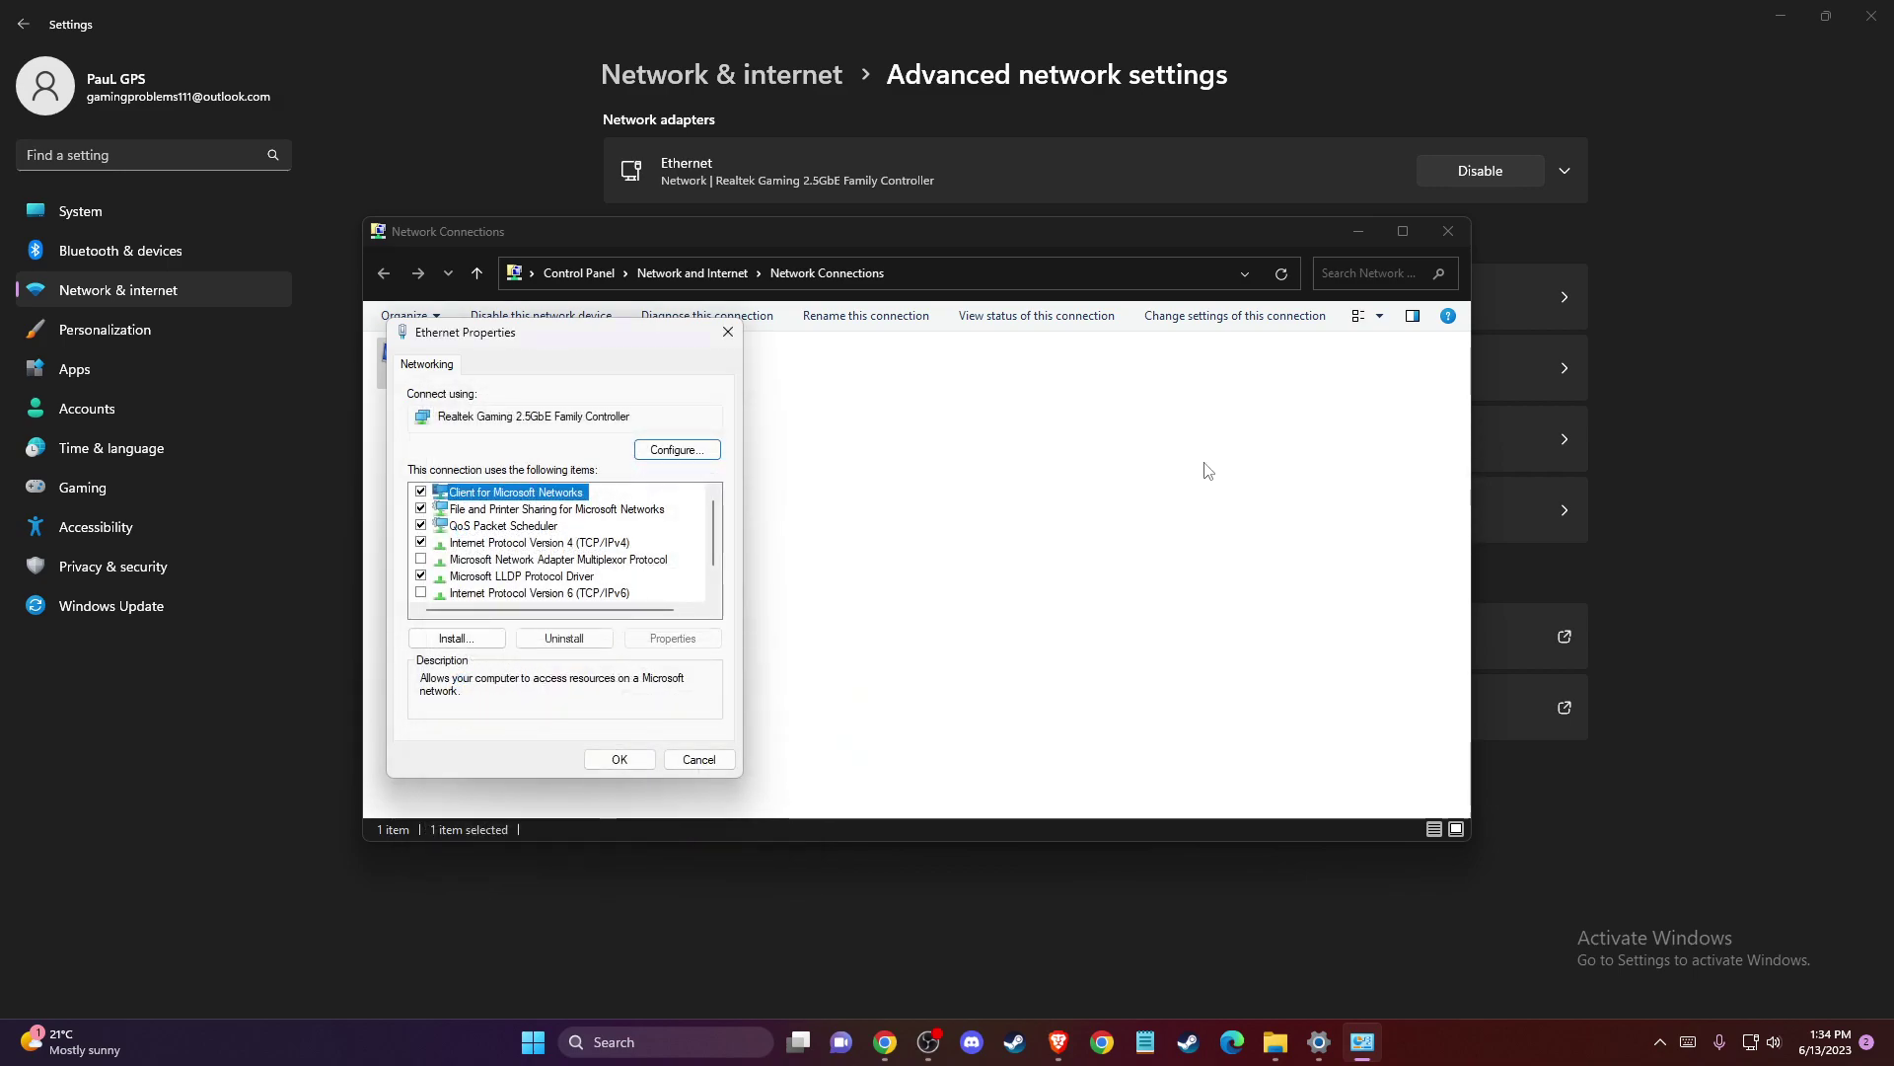
left_click(619, 758)
left_click(1448, 232)
left_click(1871, 15)
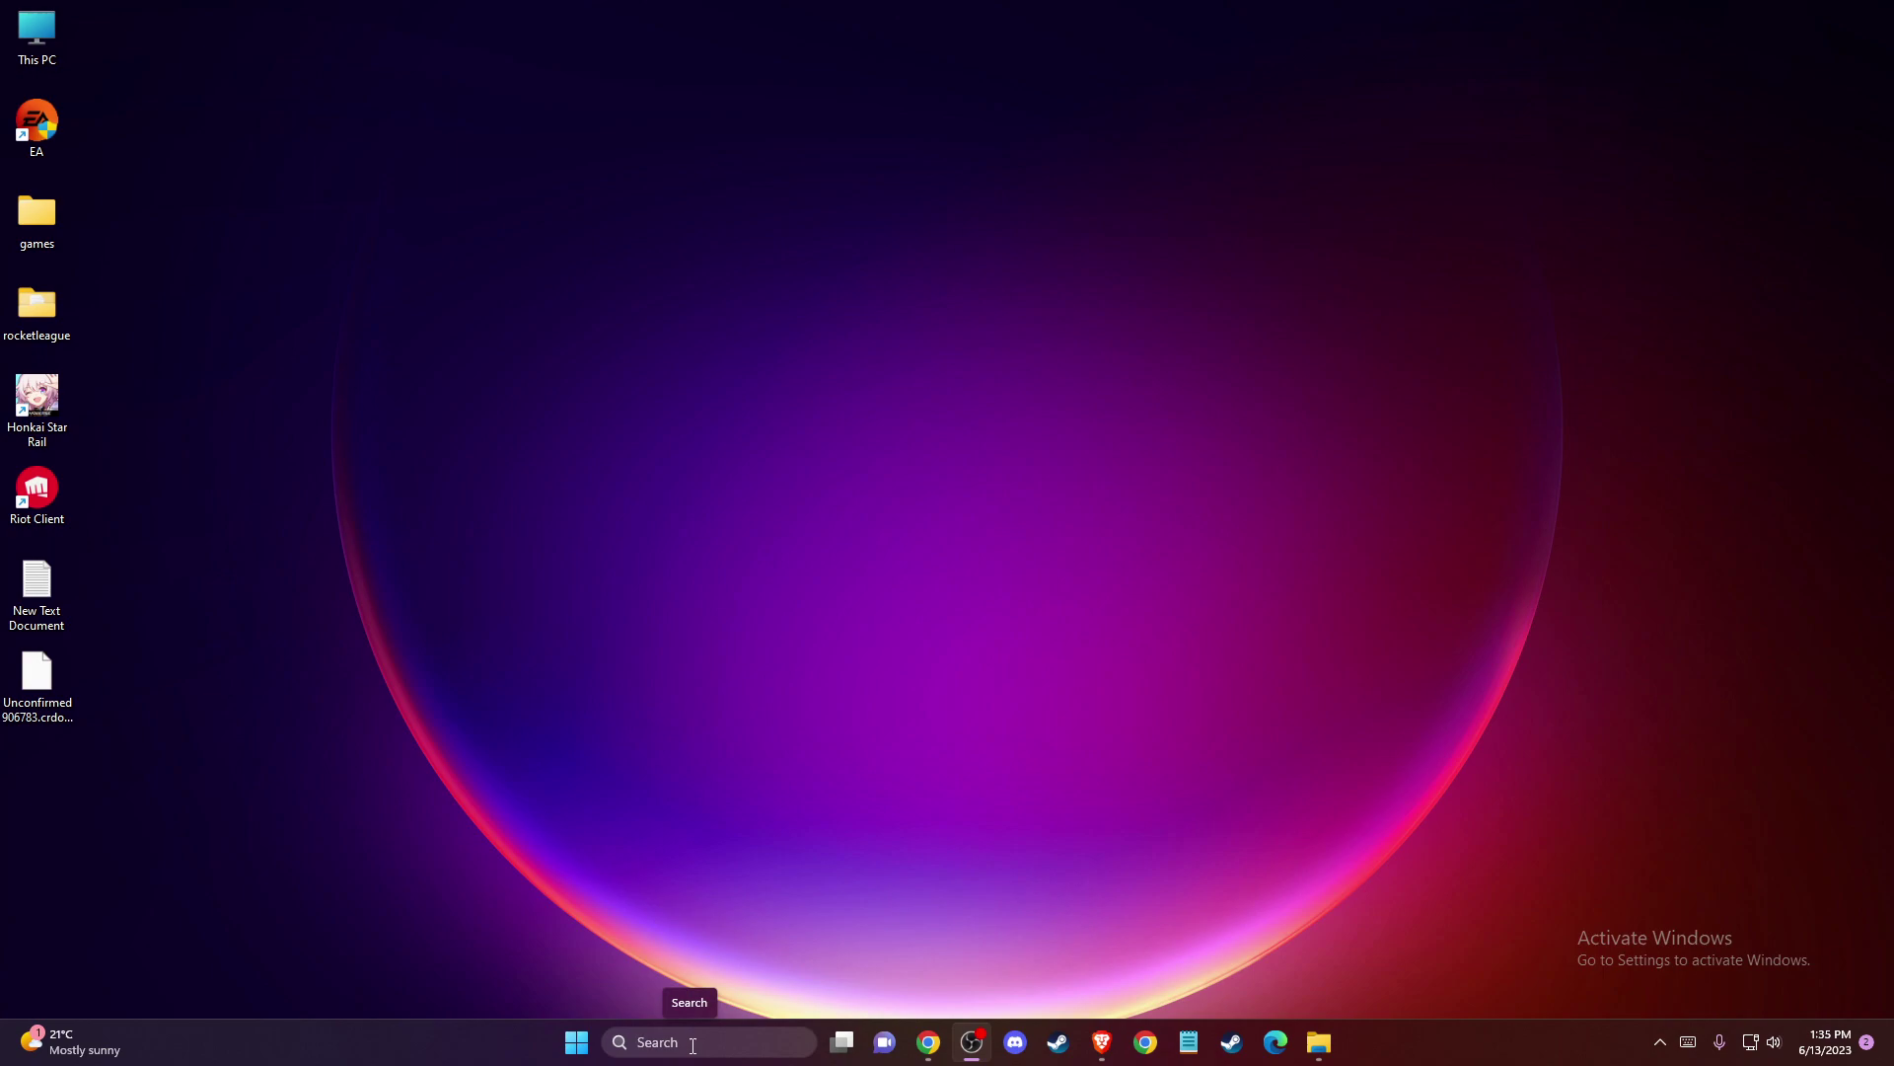
- Open the Local folder inside AppData, starting from the %APPDATA% location in the Run dialog
left_click(692, 1044)
type("run")
key("Return")
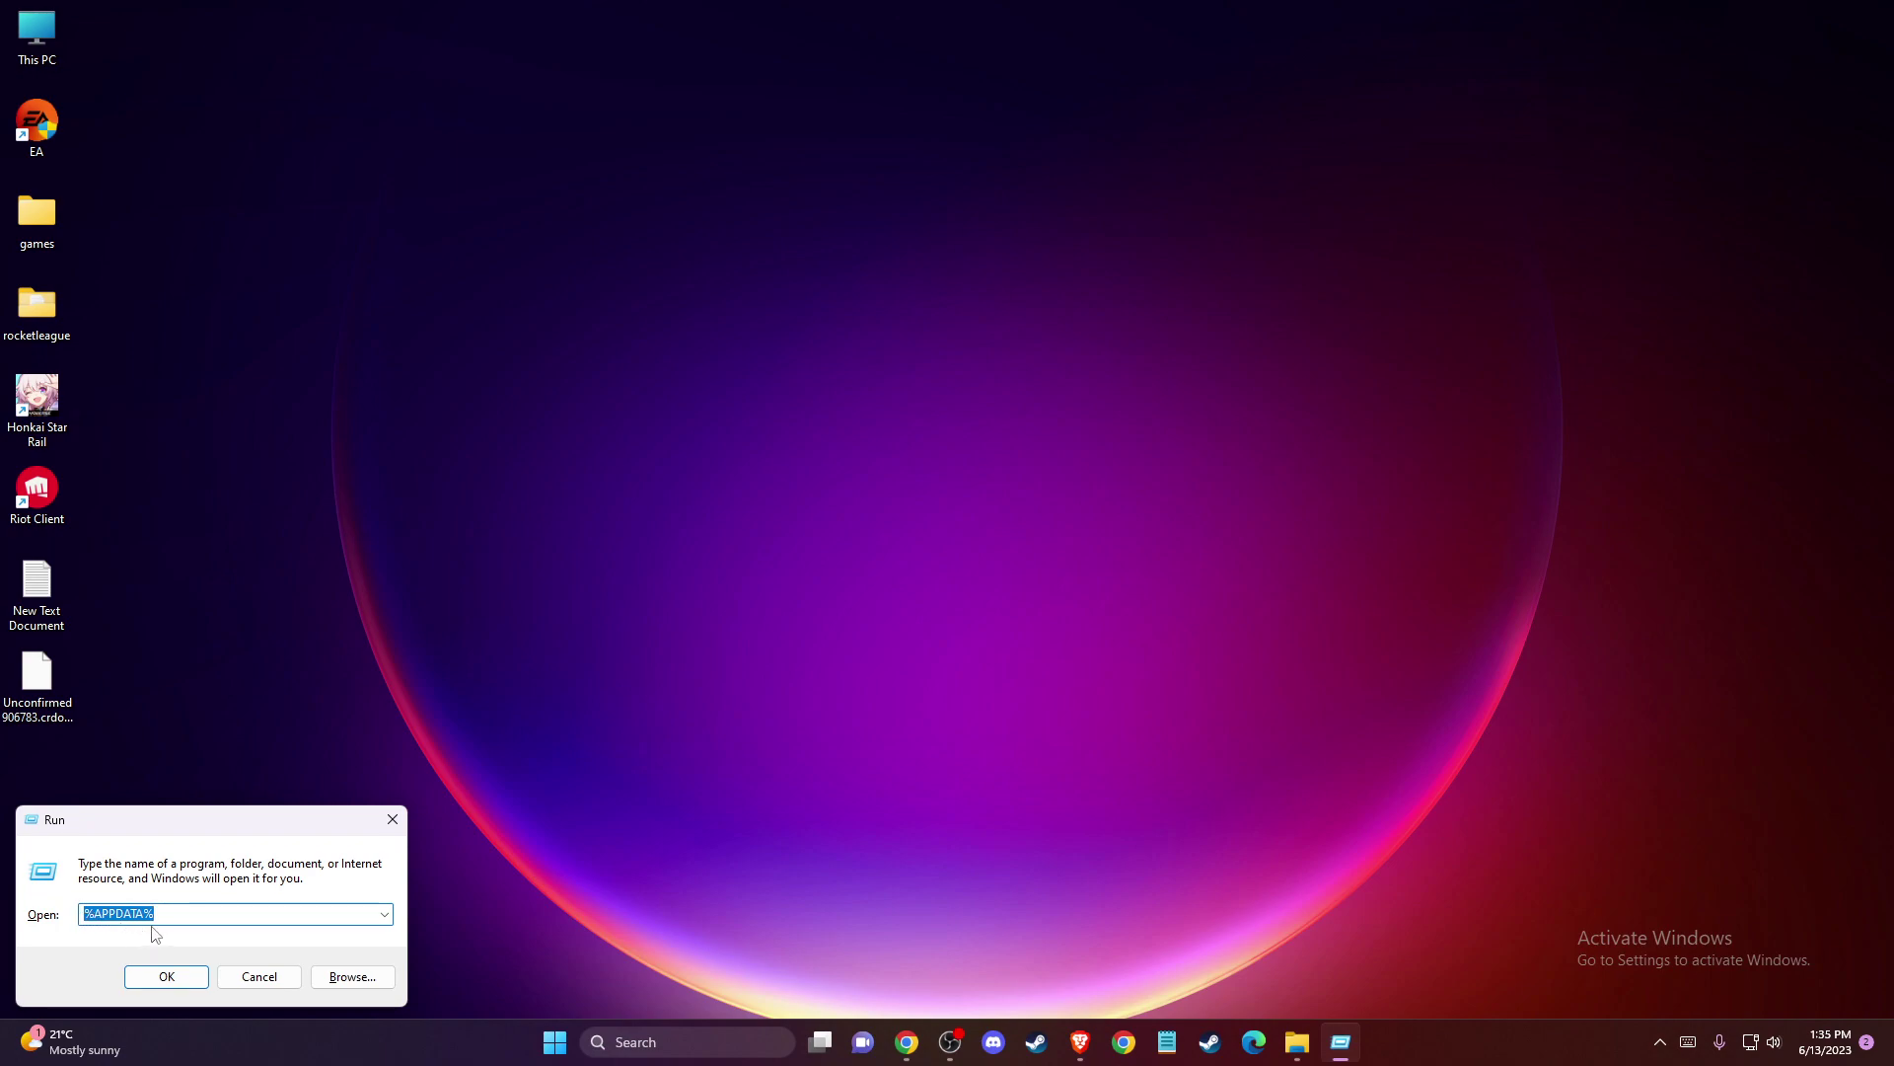
left_click(159, 975)
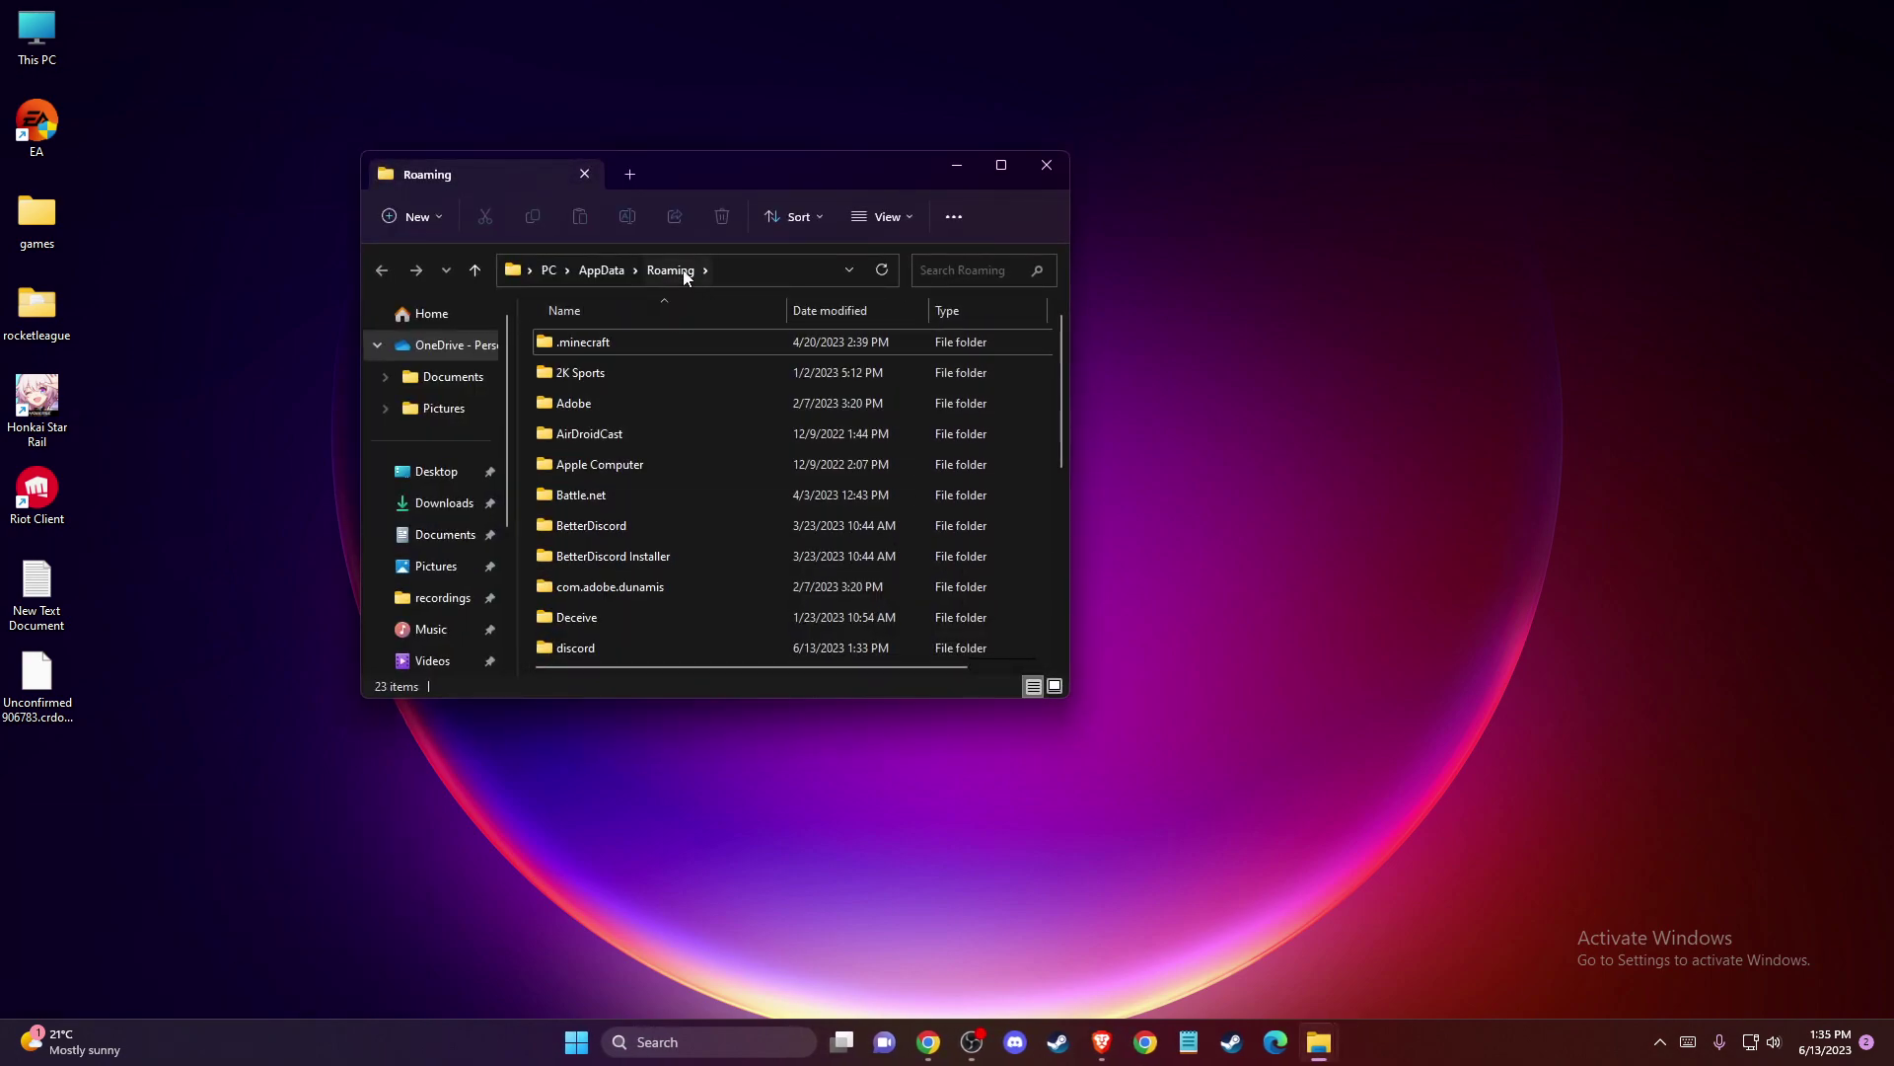
left_click(598, 274)
double_click(612, 341)
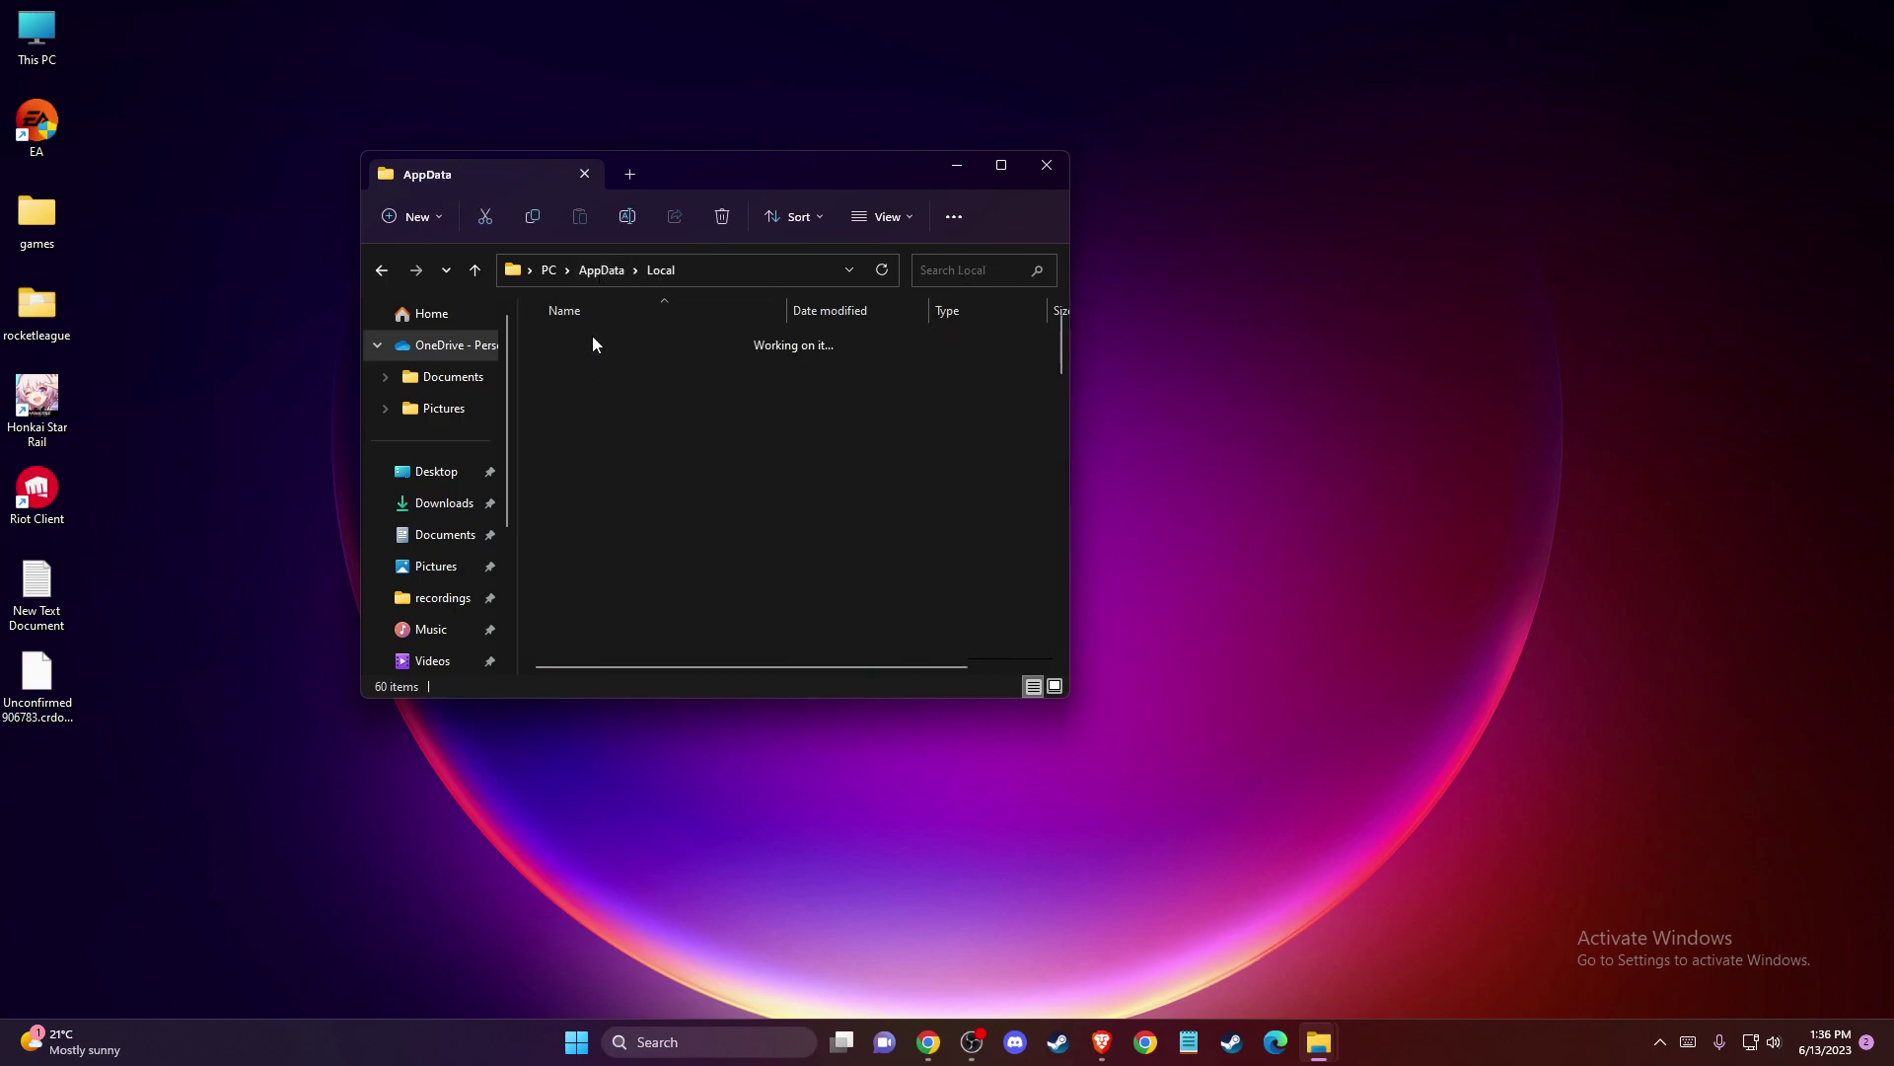
- Locate the Discord folder in AppData's Local folder, view its available actions, and close File Explorer
type("dis")
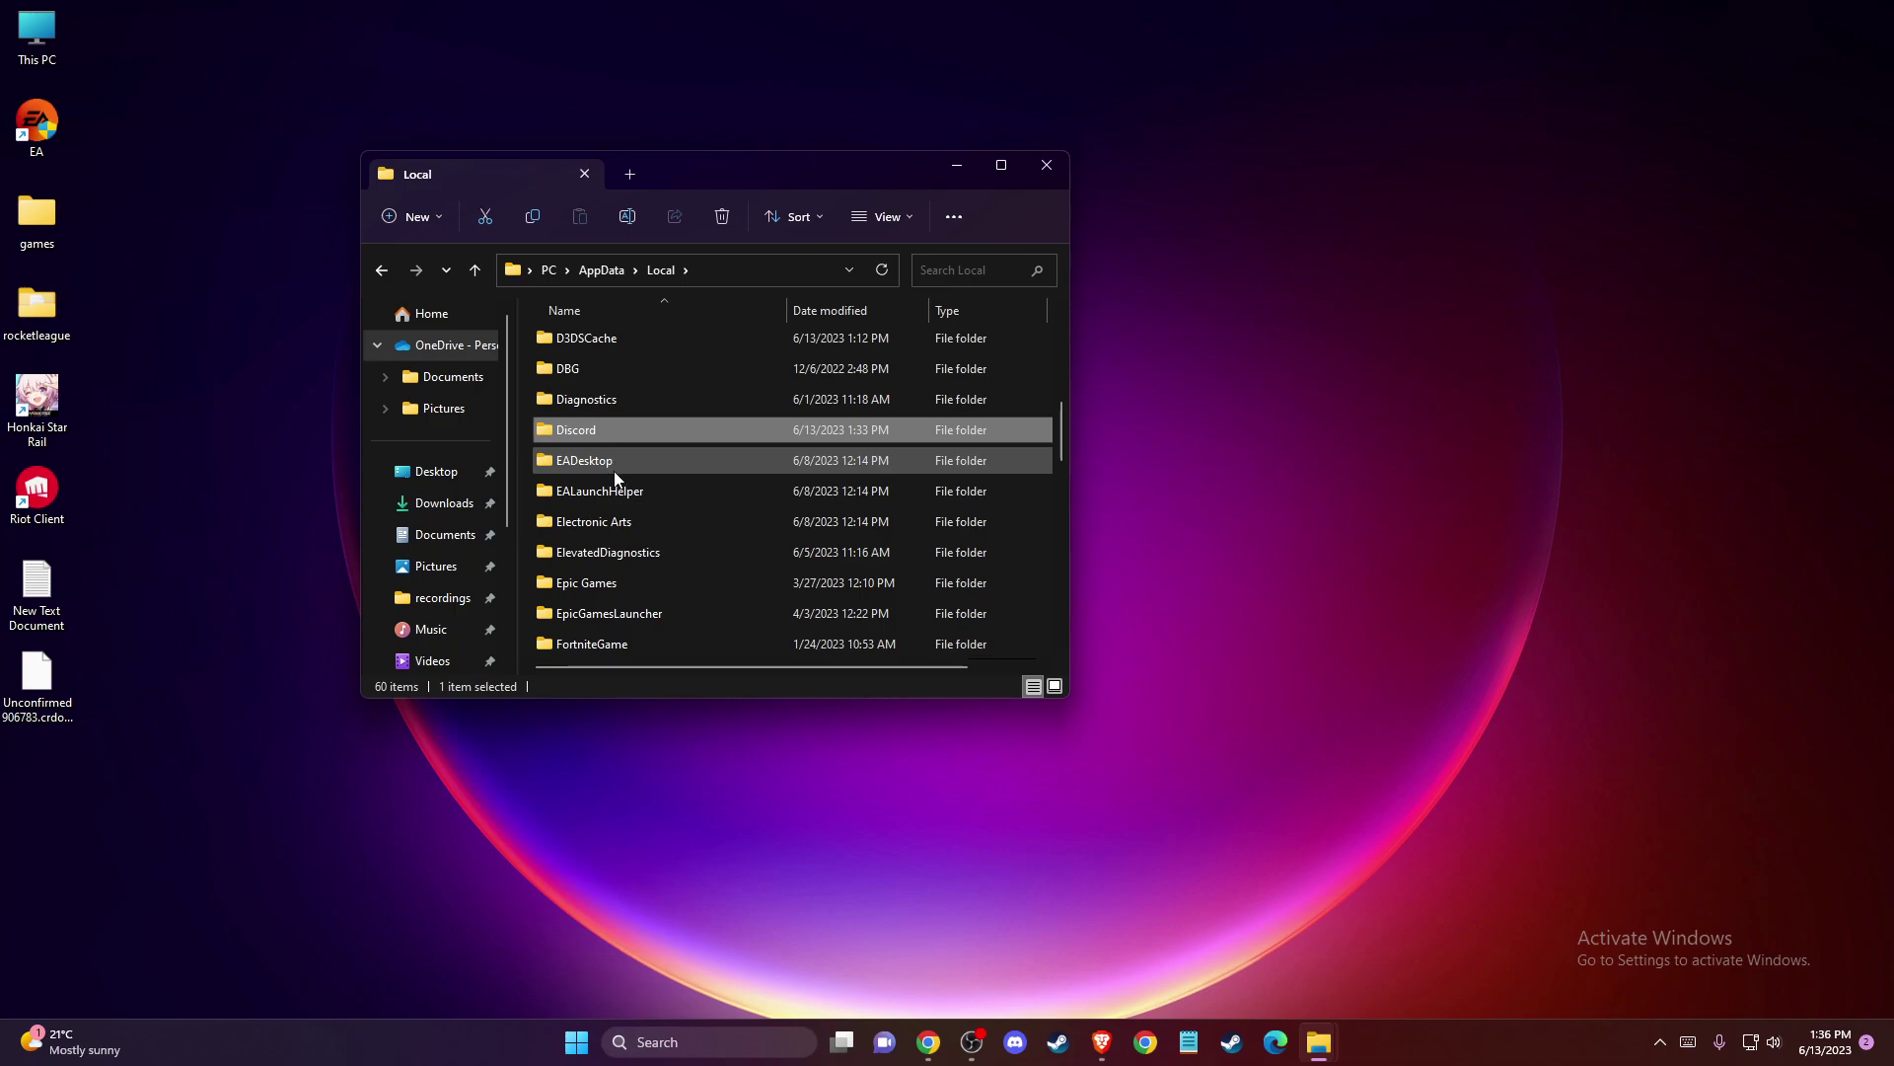
right_click(580, 440)
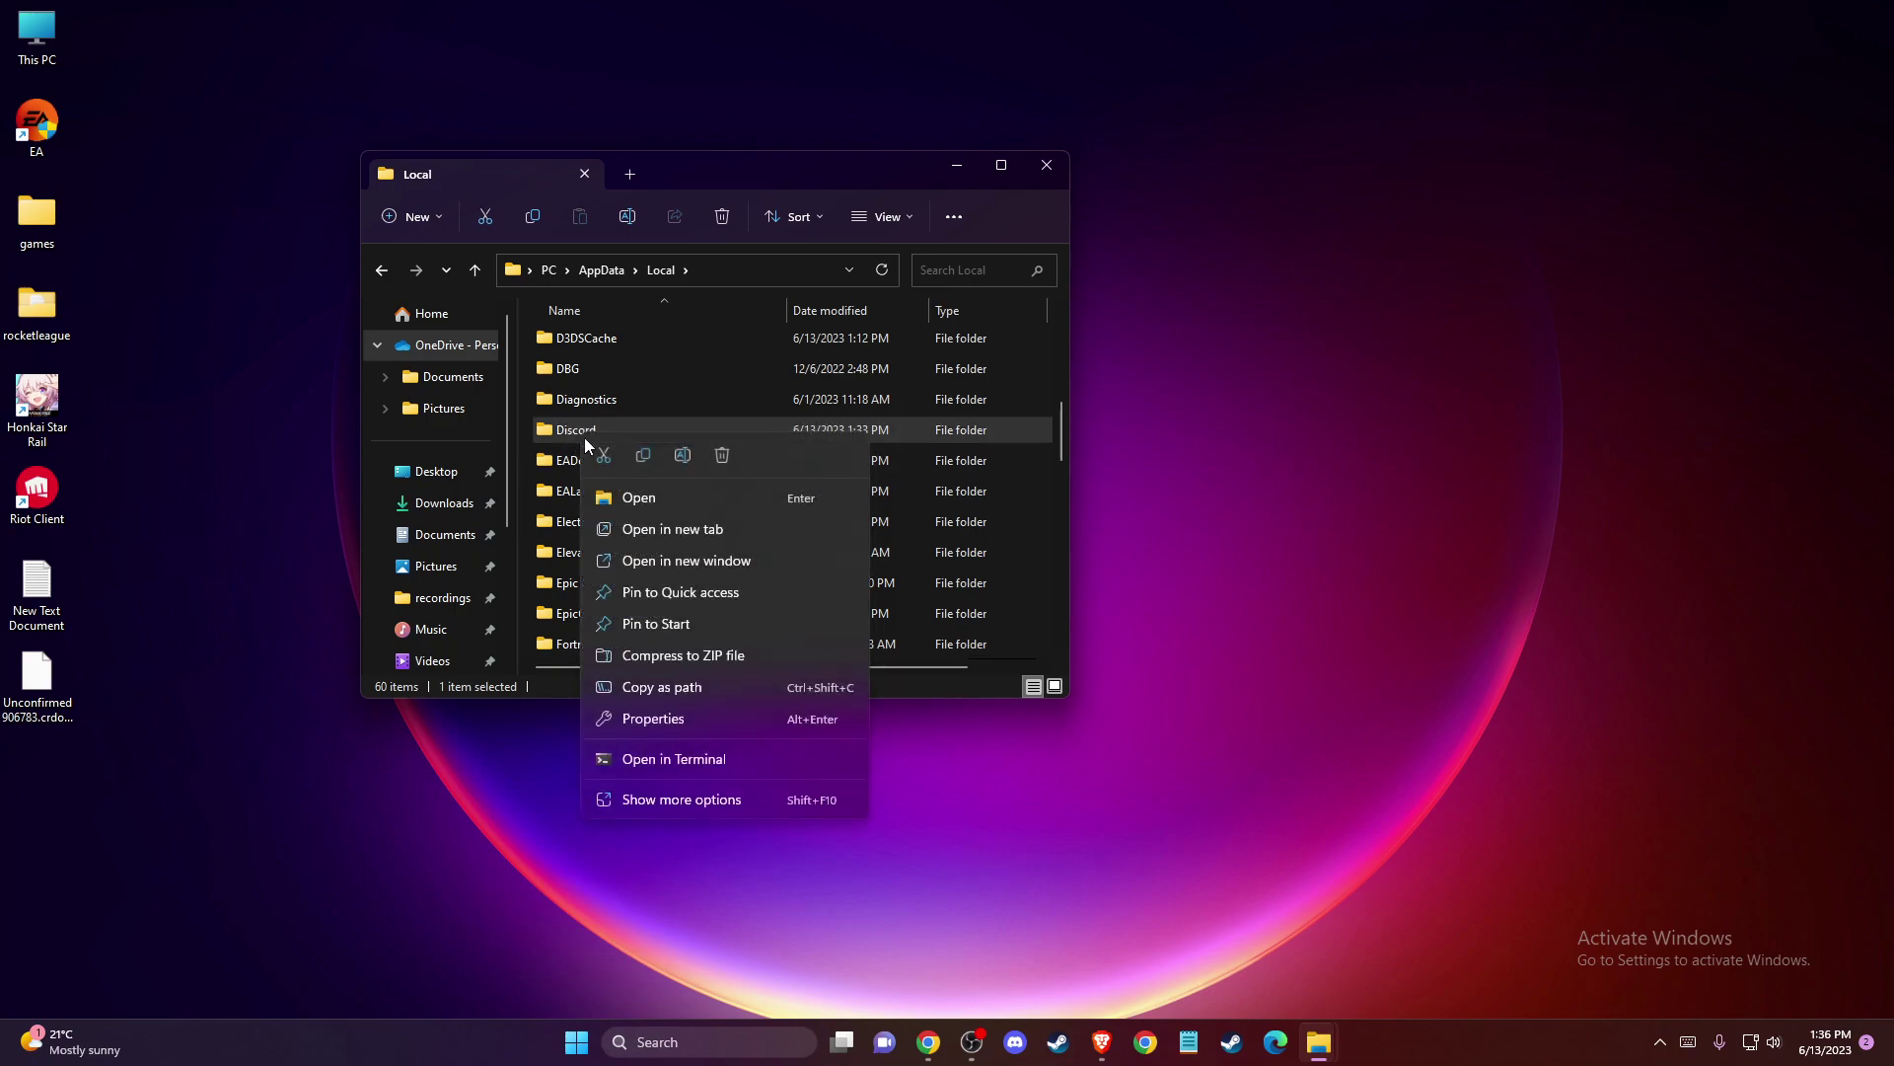
left_click(570, 437)
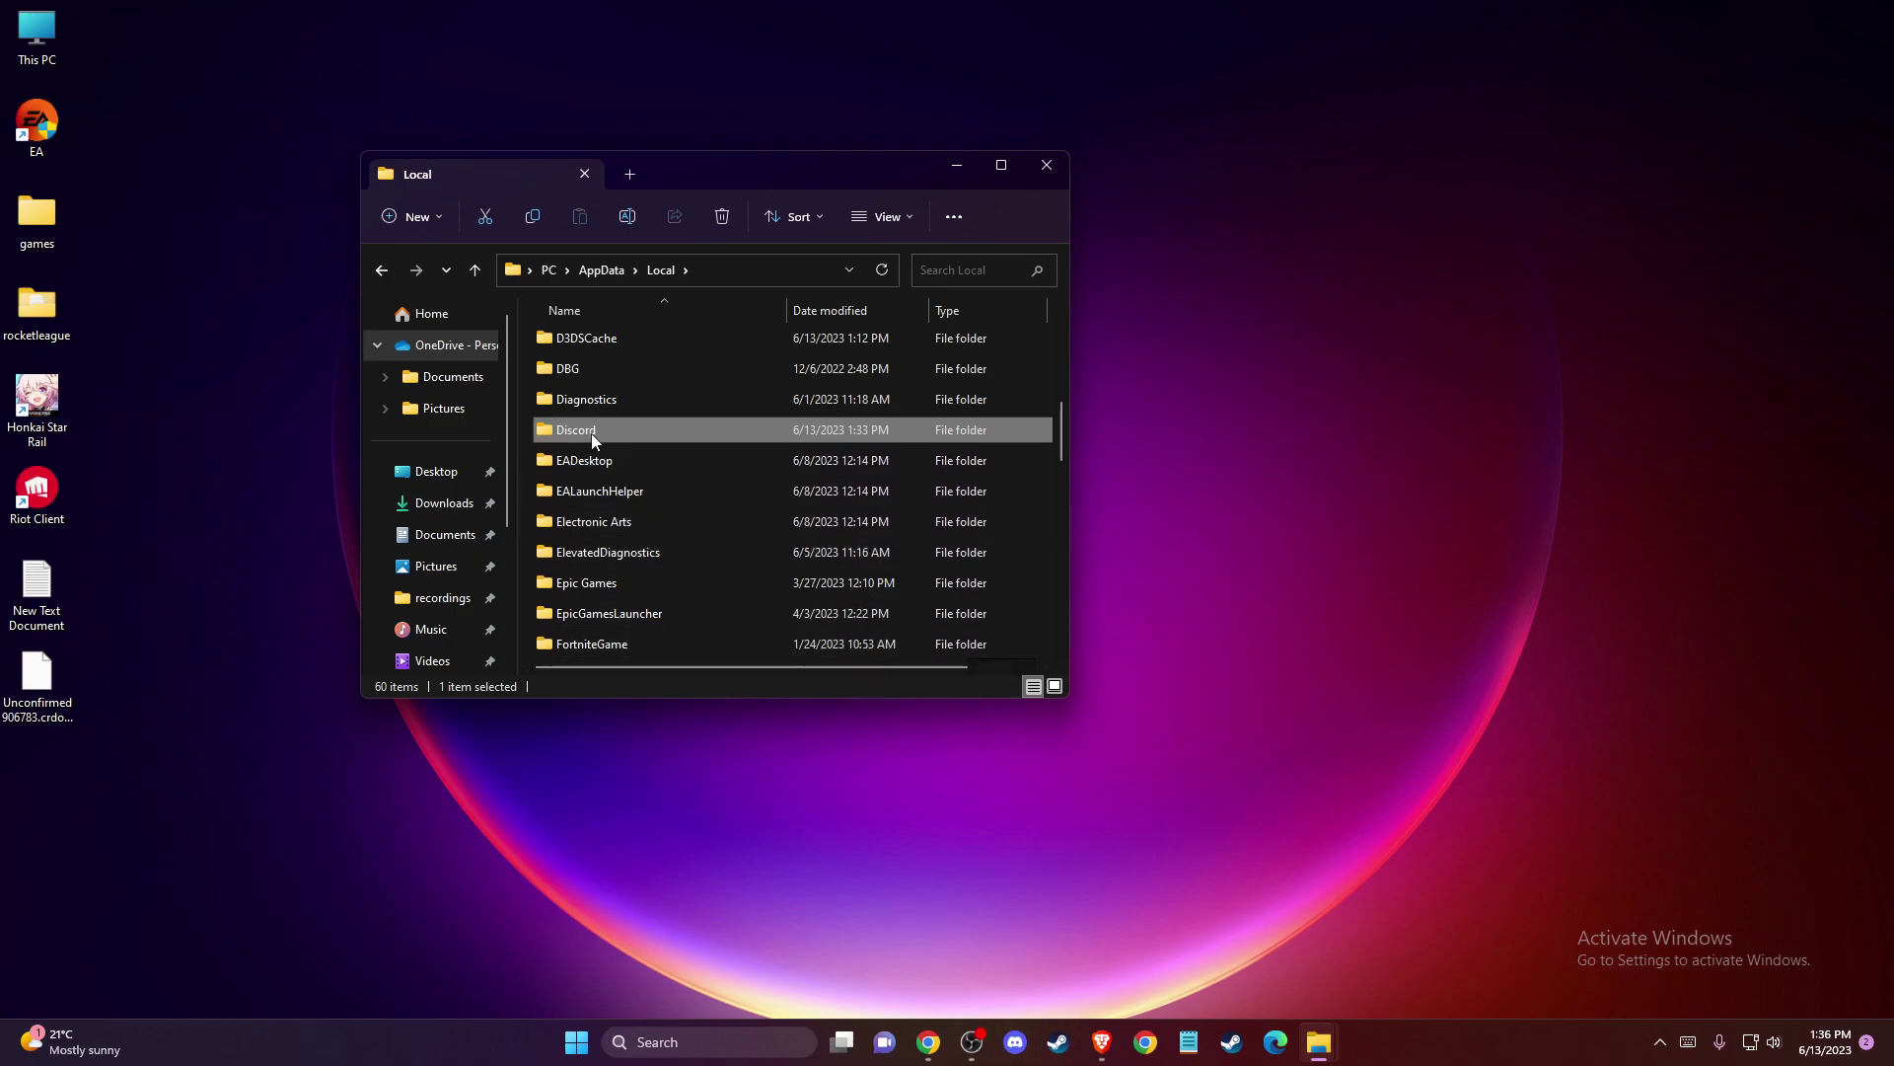
left_click(1047, 164)
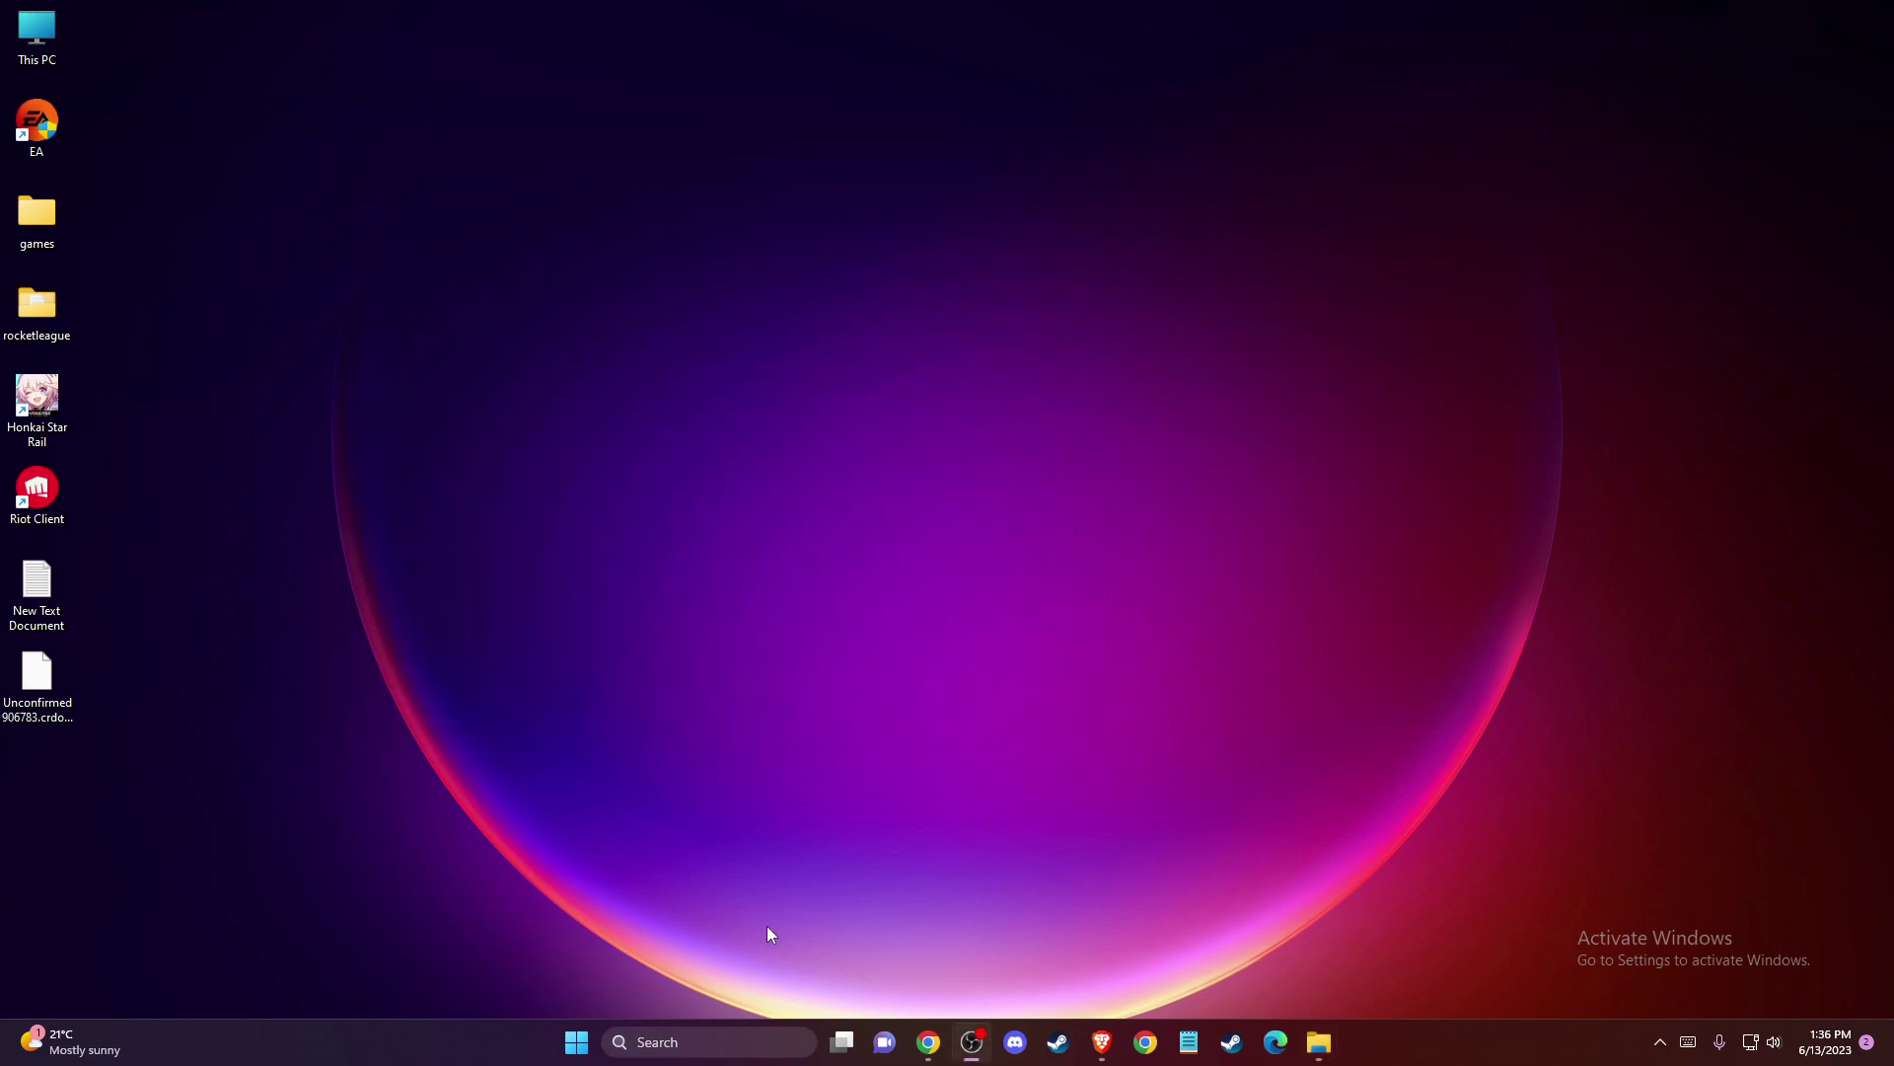
- Find Discord in the Installed apps settings by searching for DISCO, show its Uninstall option, and close Settings
left_click(658, 1041)
type("INSTALL")
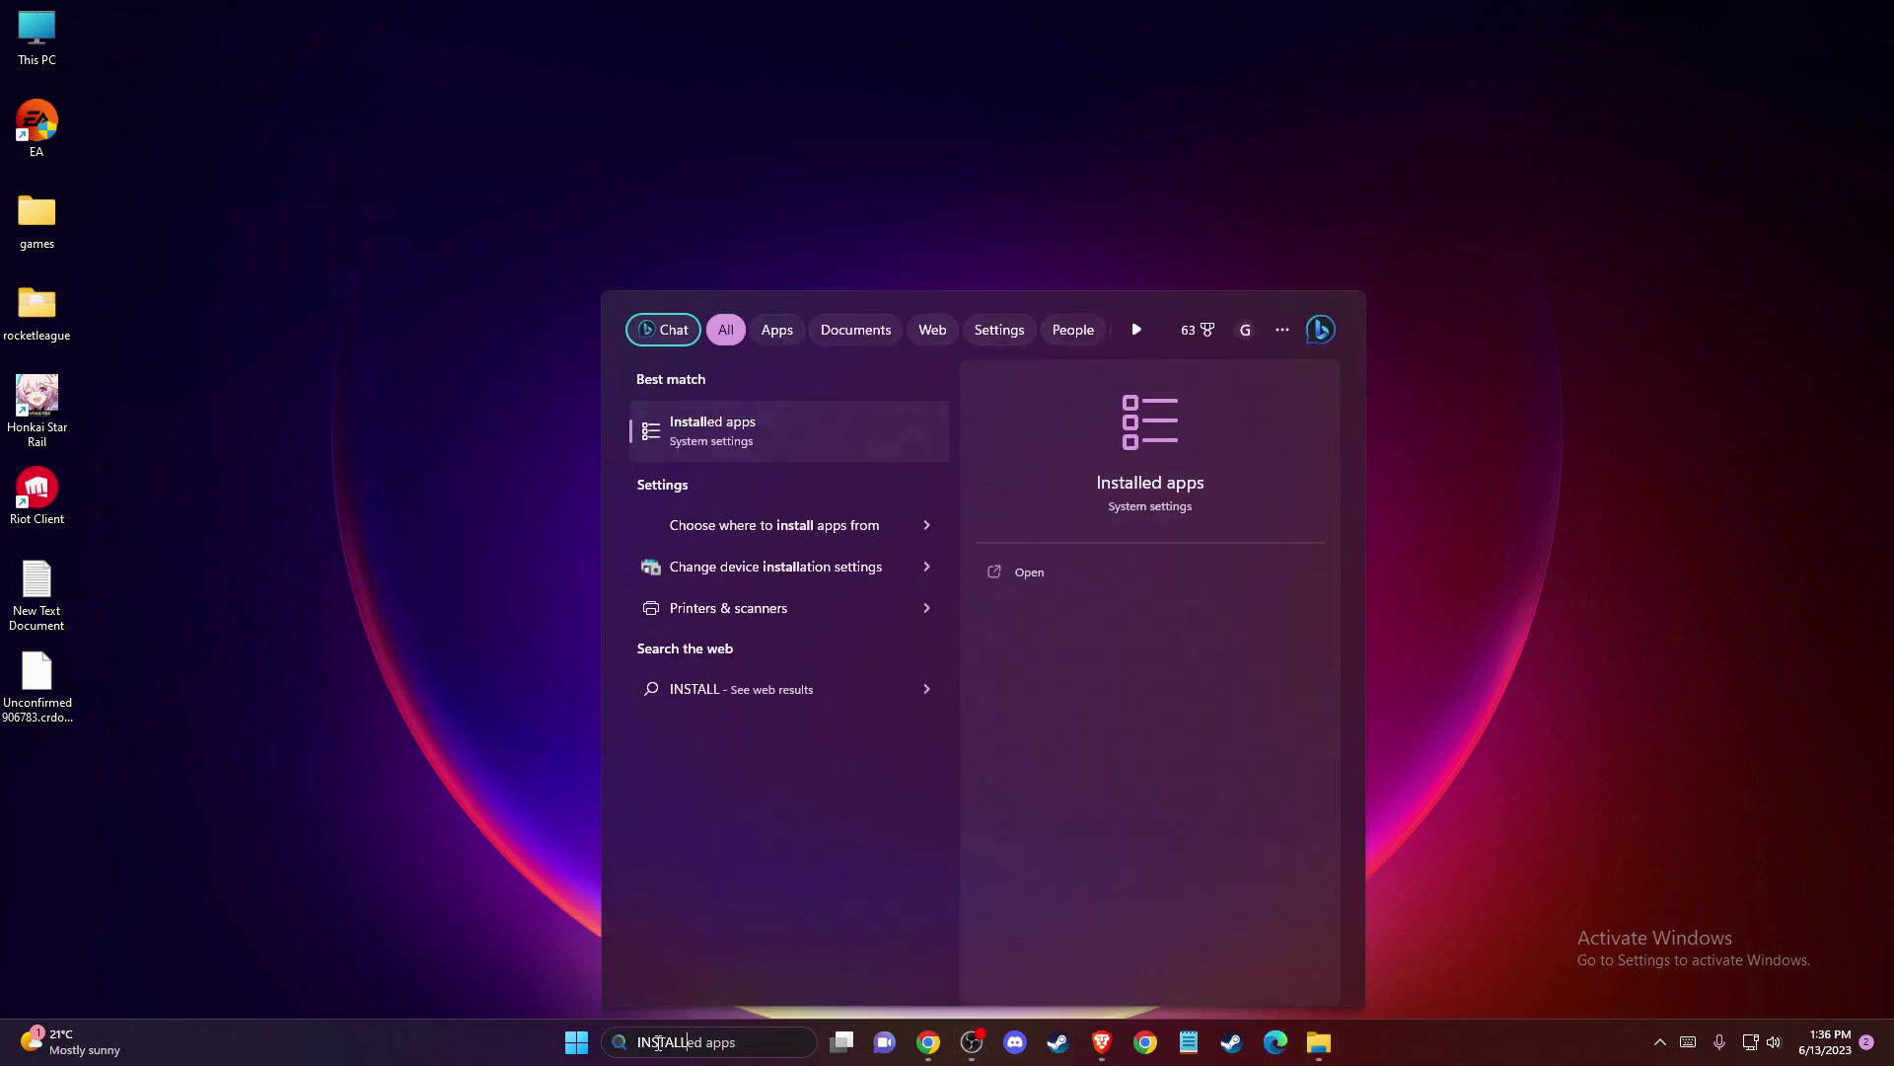
left_click(774, 432)
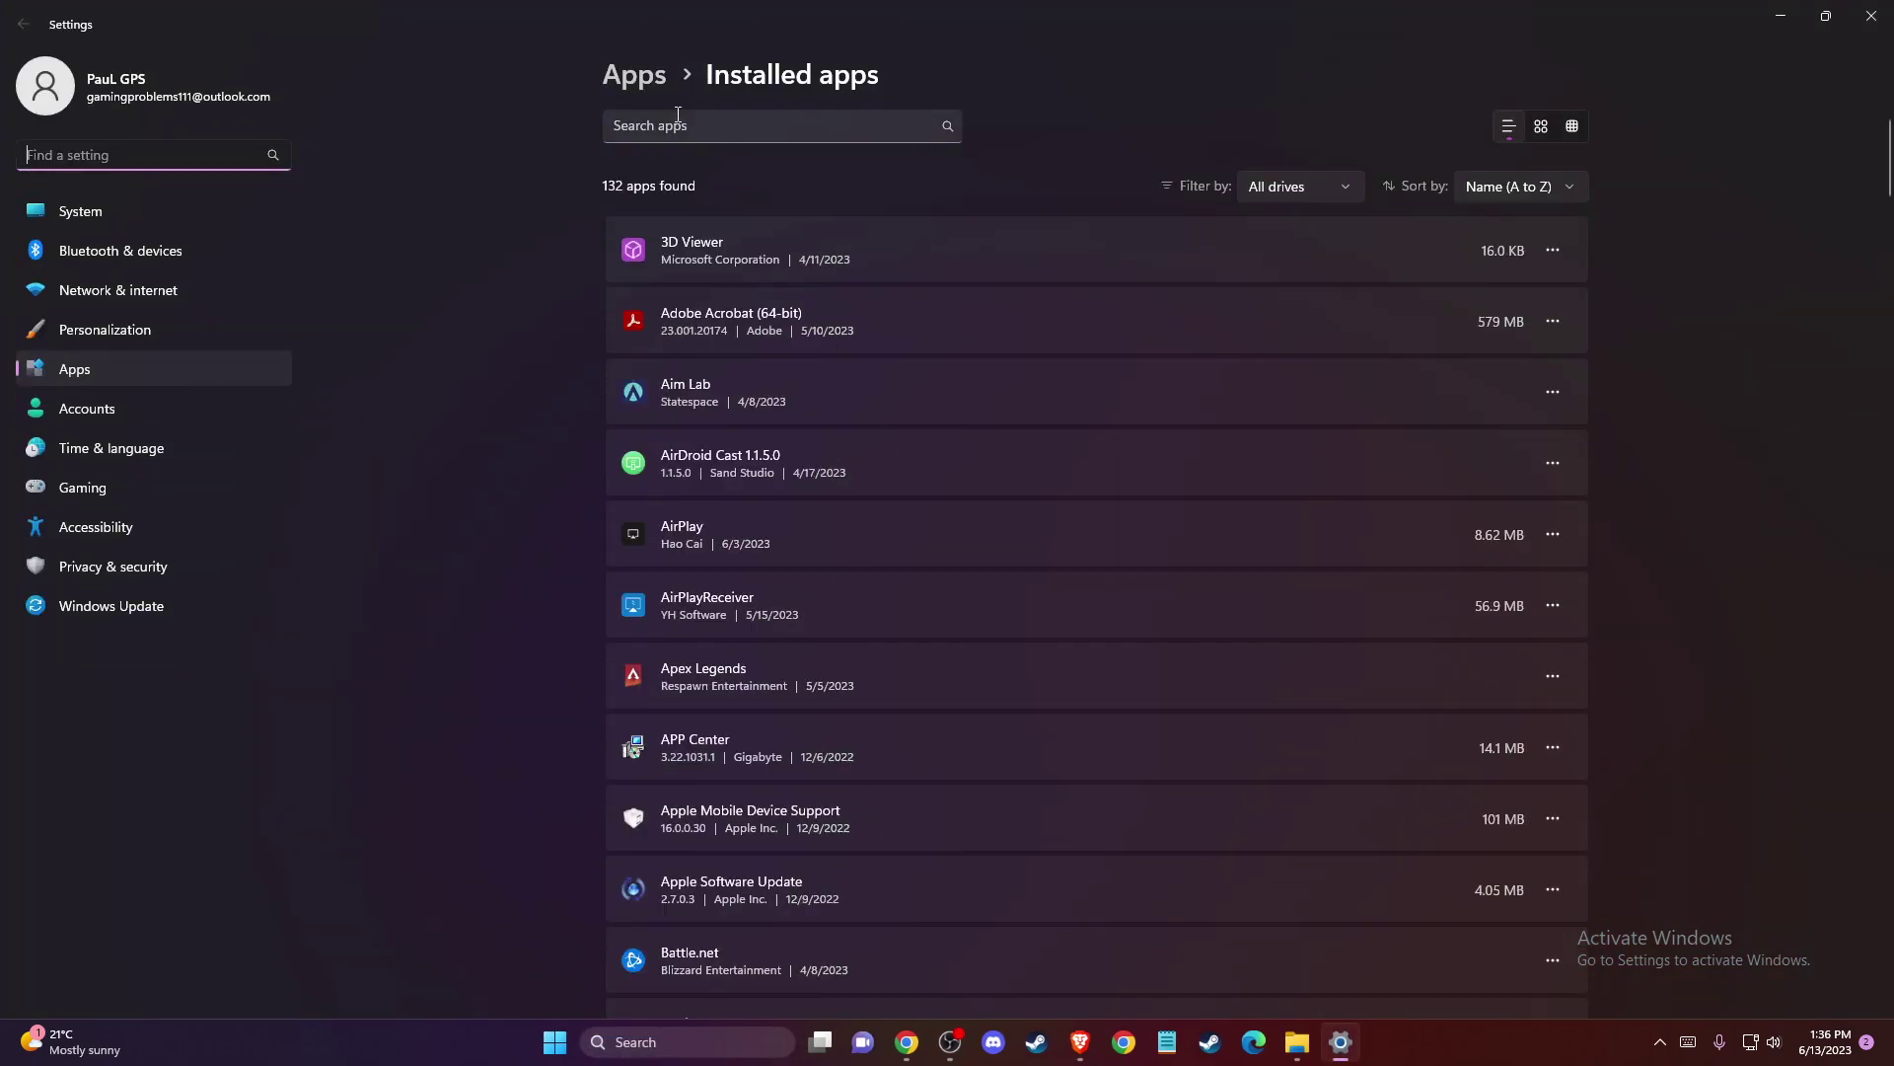
left_click(693, 125)
type("DIS")
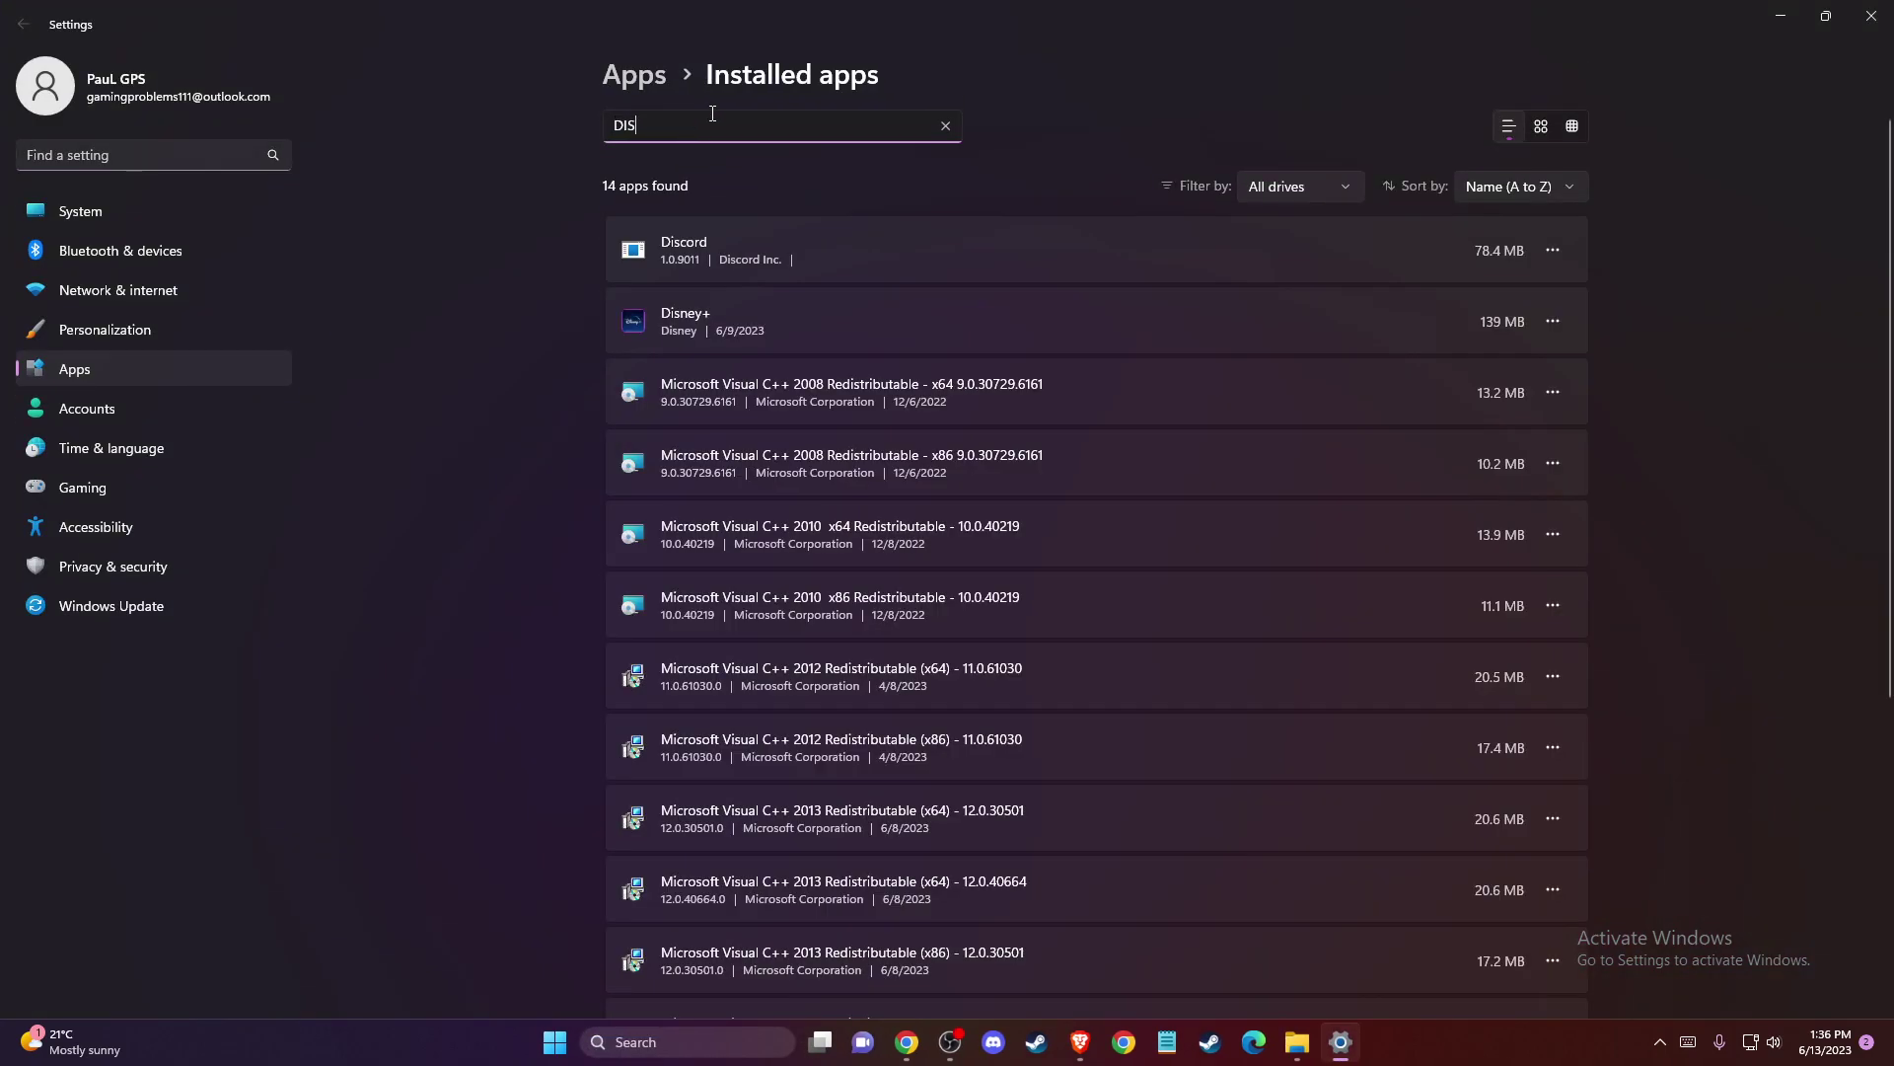
type("CO")
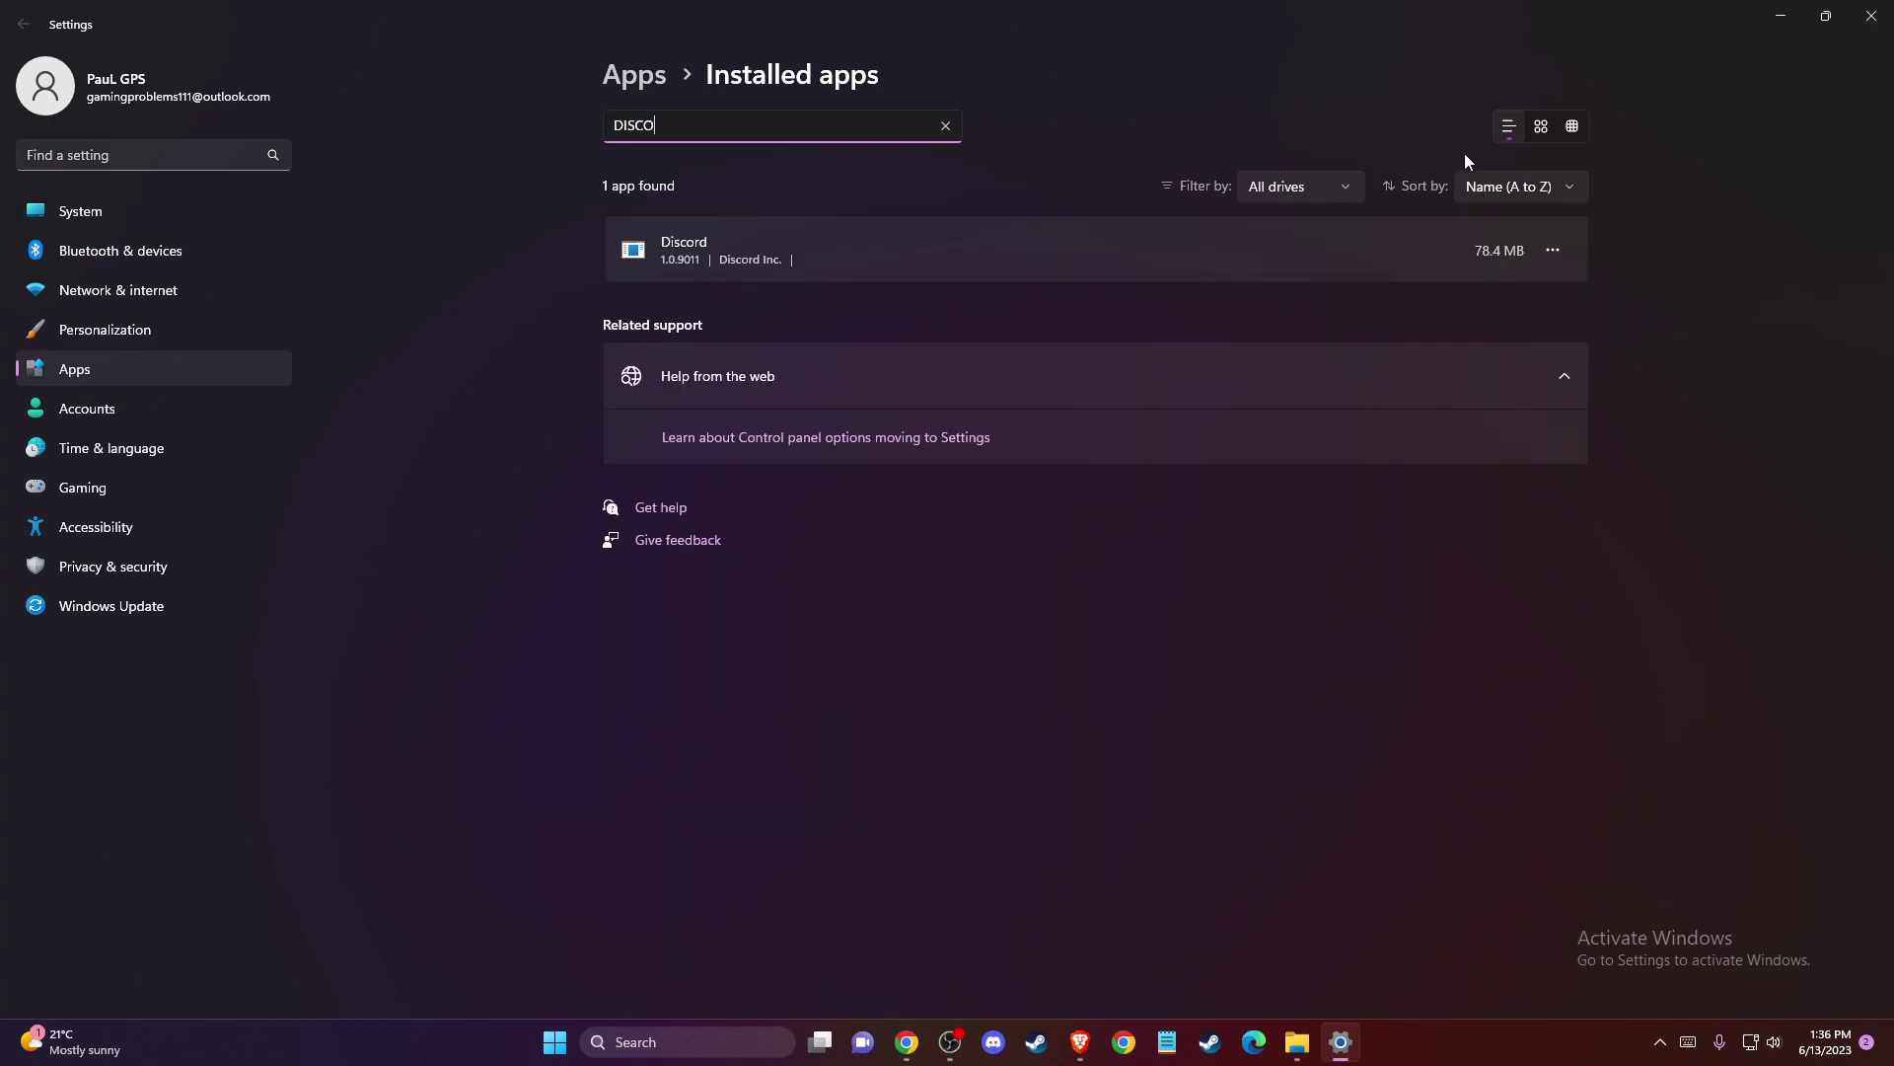
left_click(1553, 250)
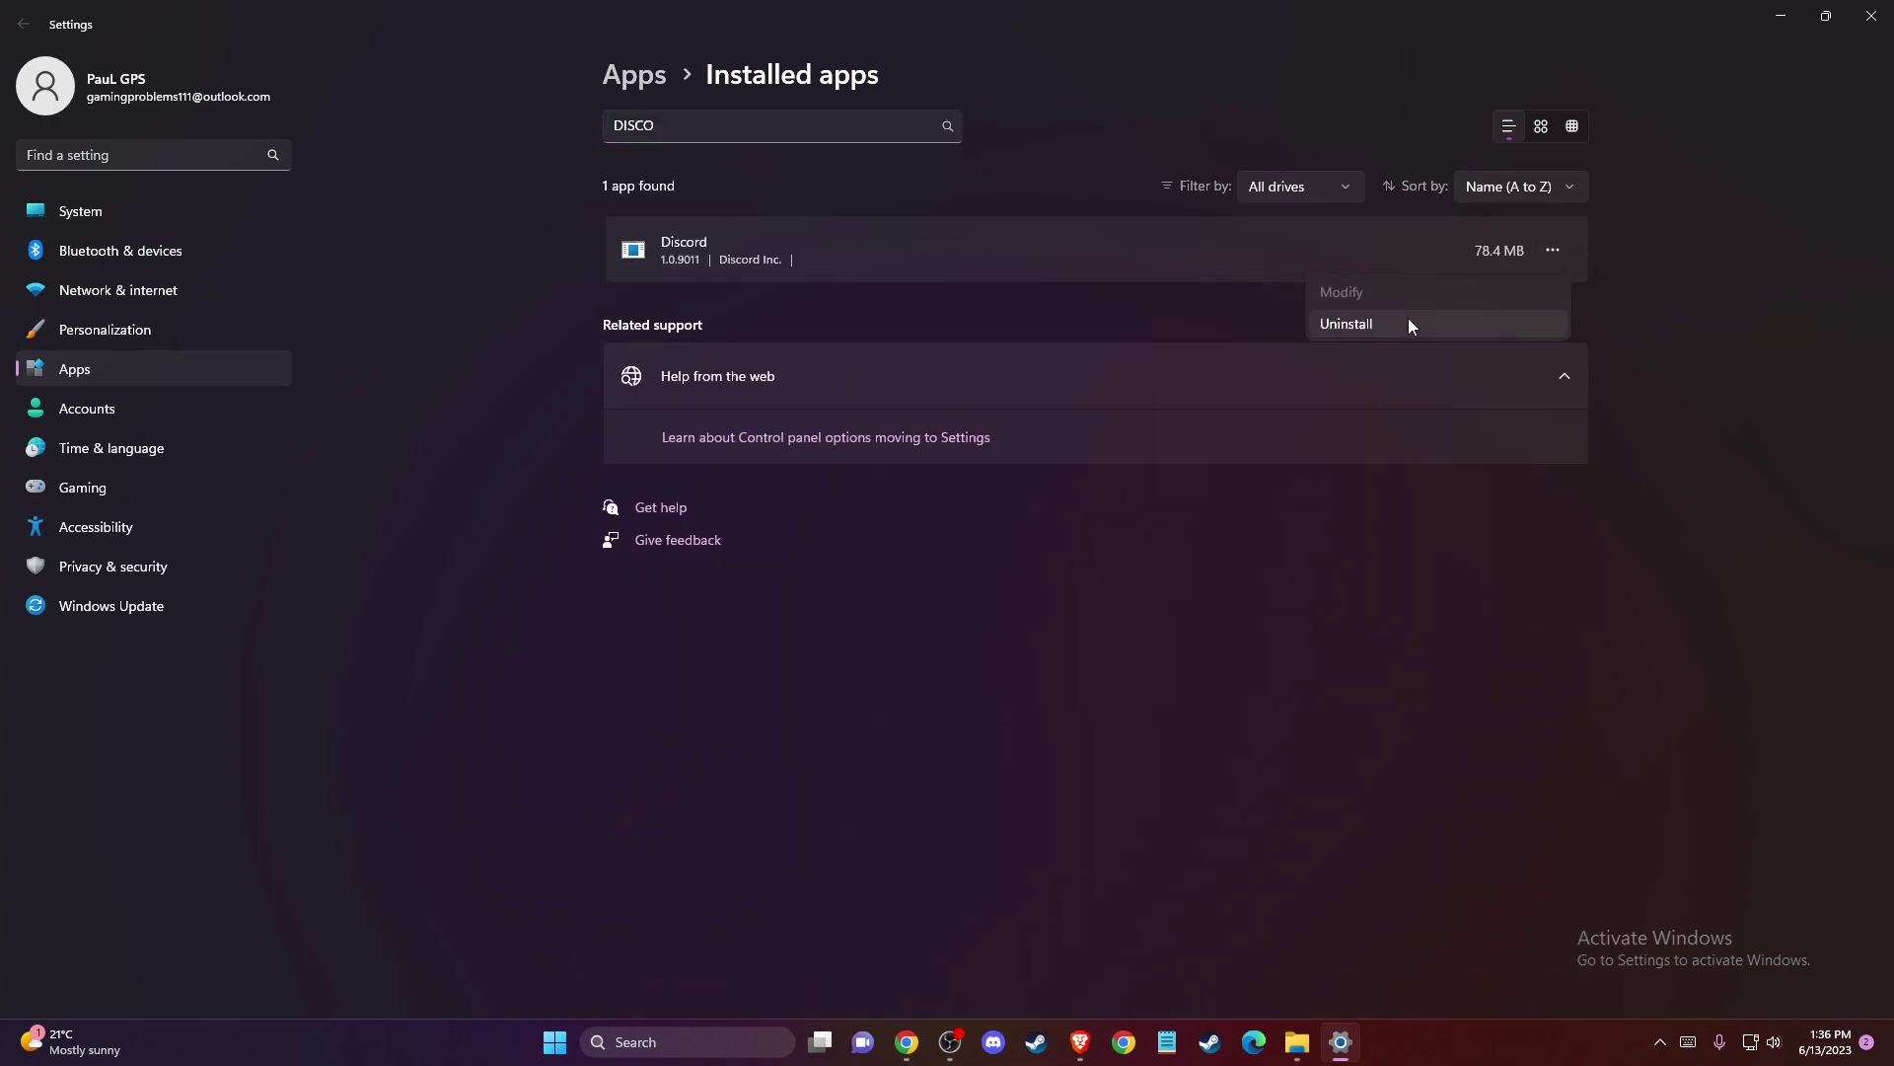
left_click(1886, 12)
- Switch to the Brave browser, go to discord.com/download, and accept all cookies
left_click(1102, 1042)
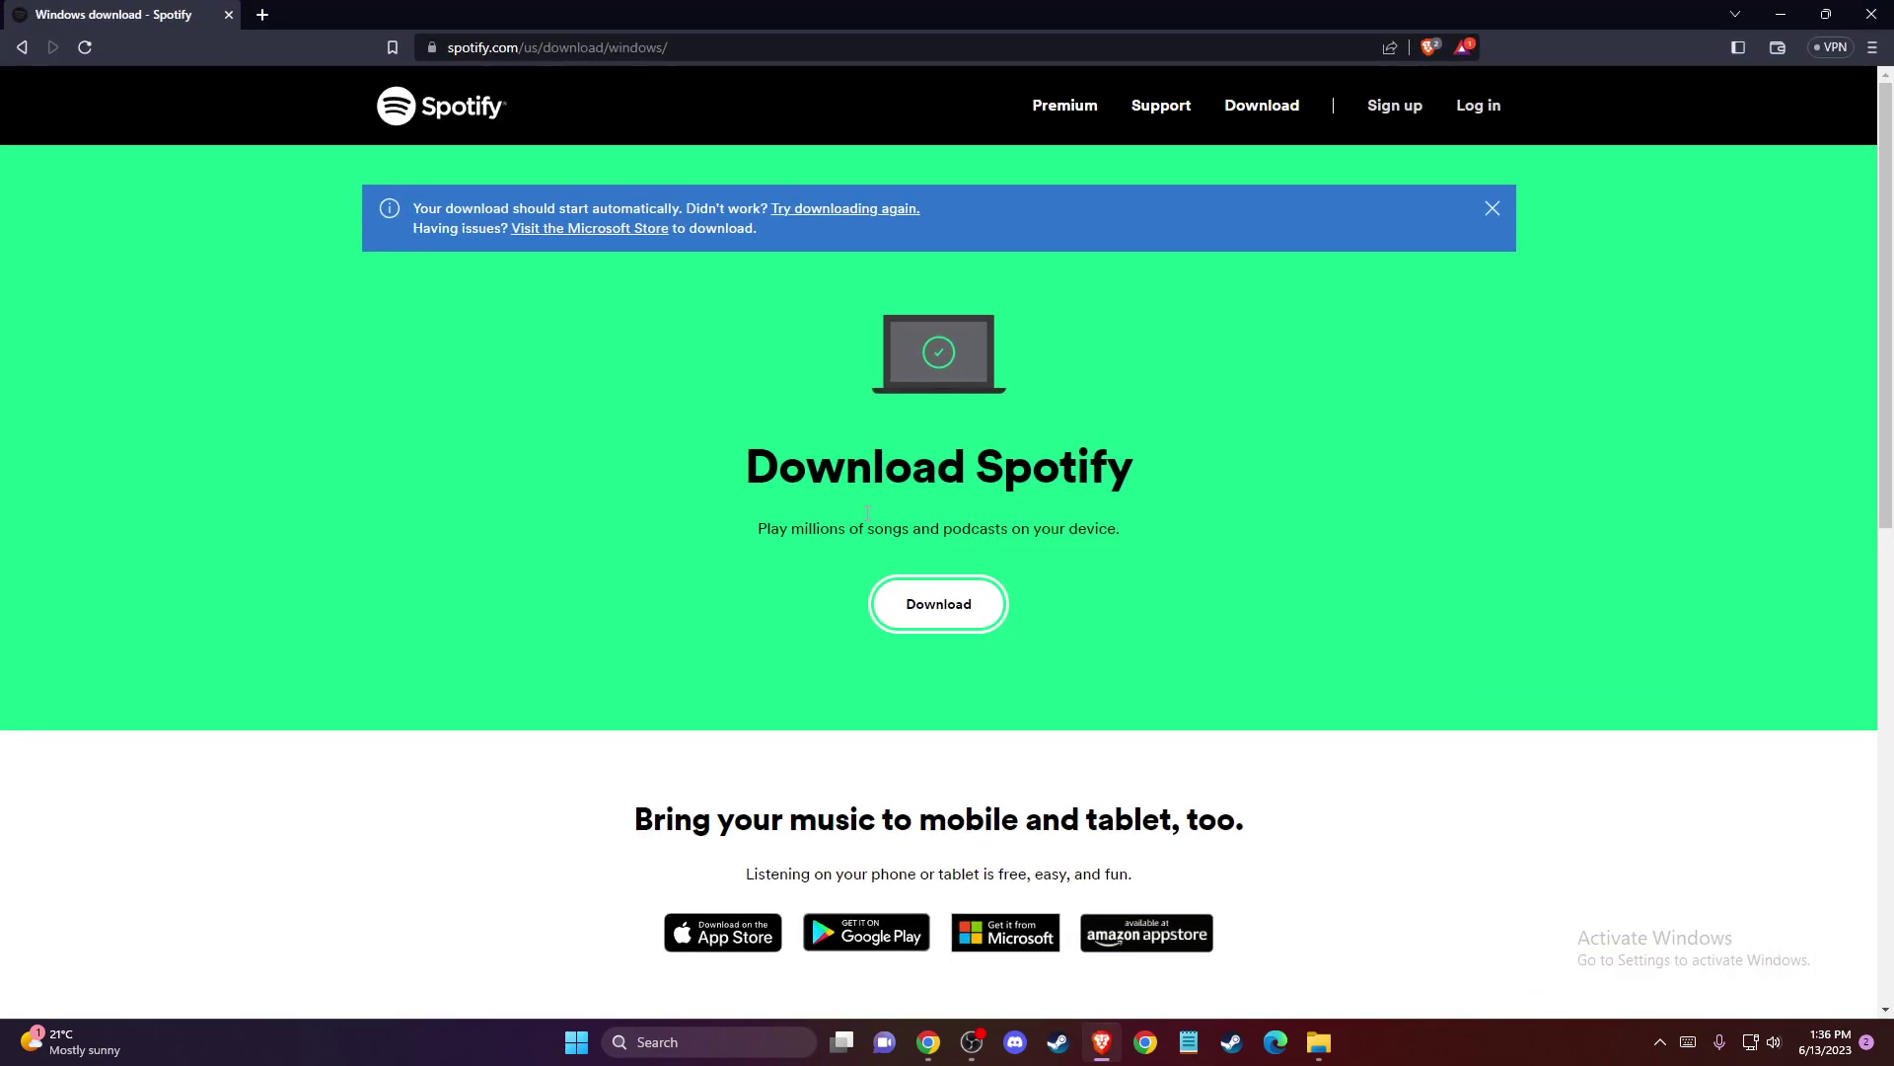
left_click(513, 58)
type("DISCORD DOW")
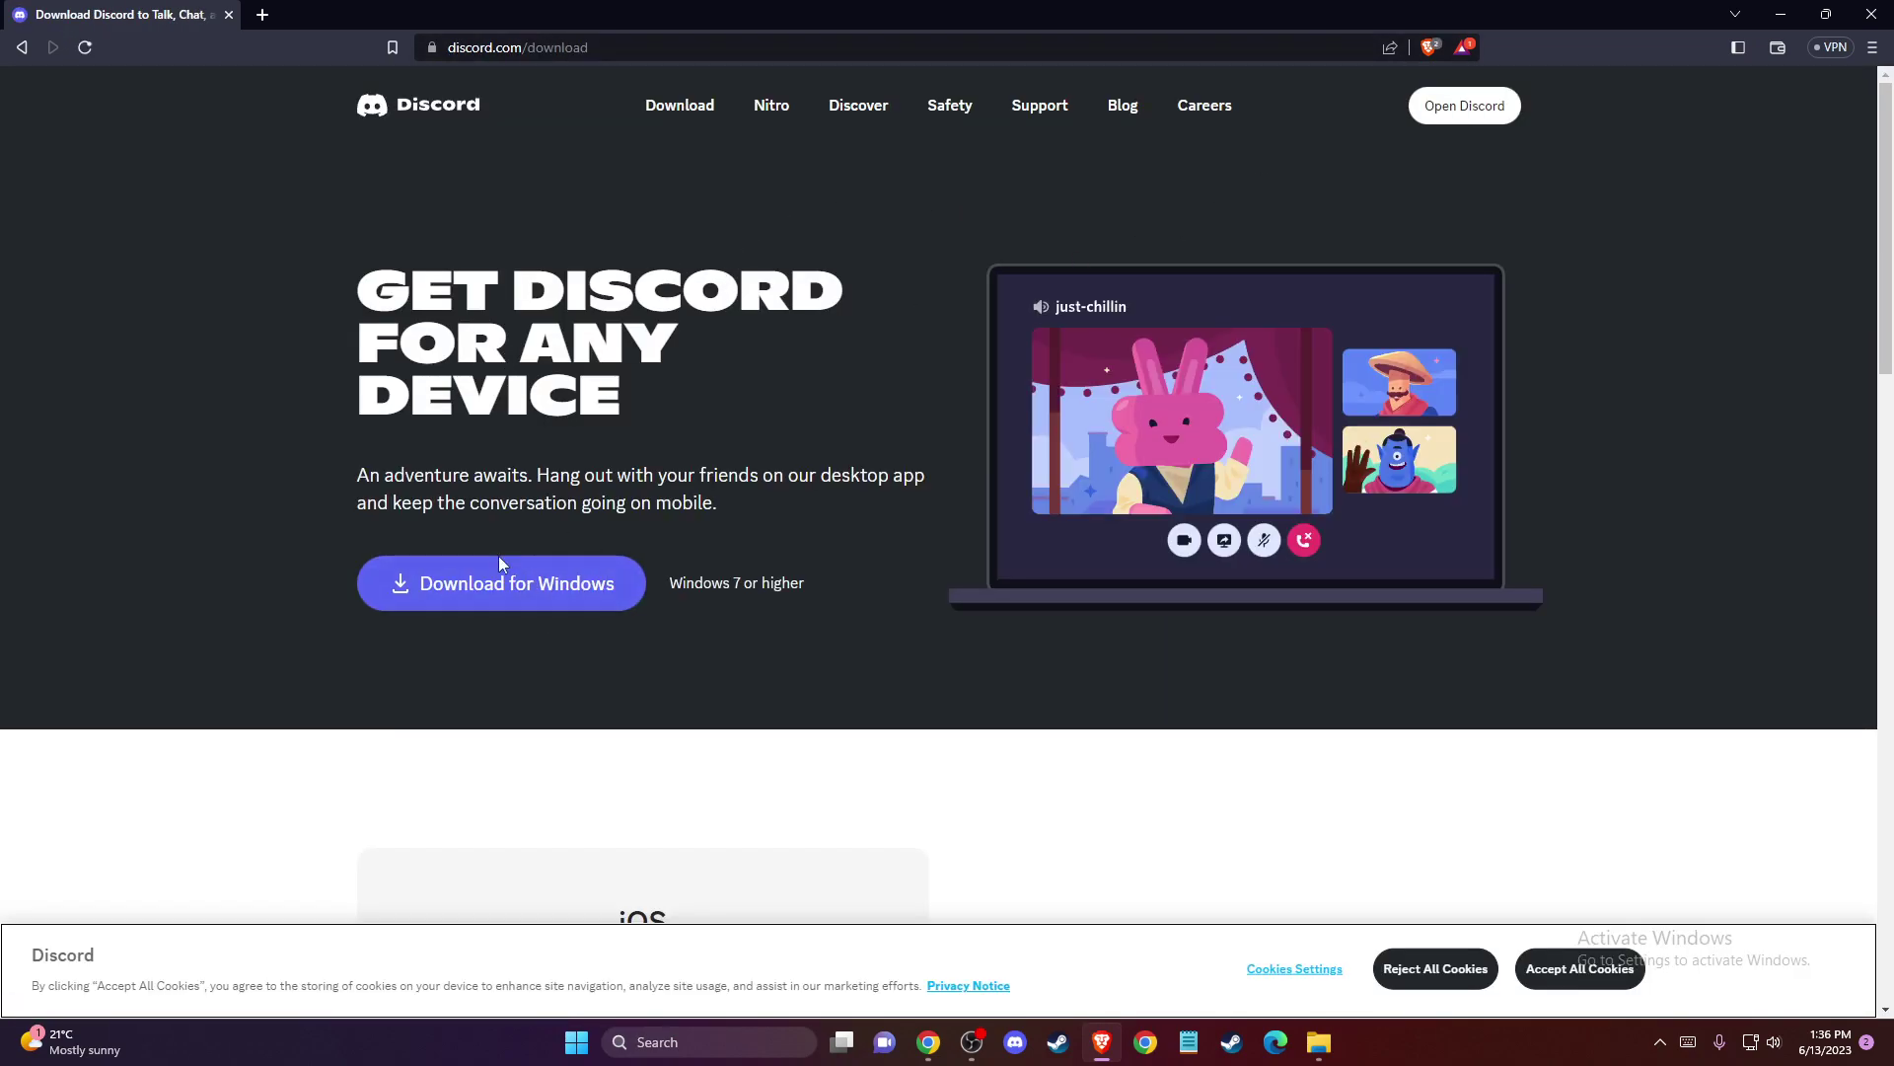
left_click(1579, 968)
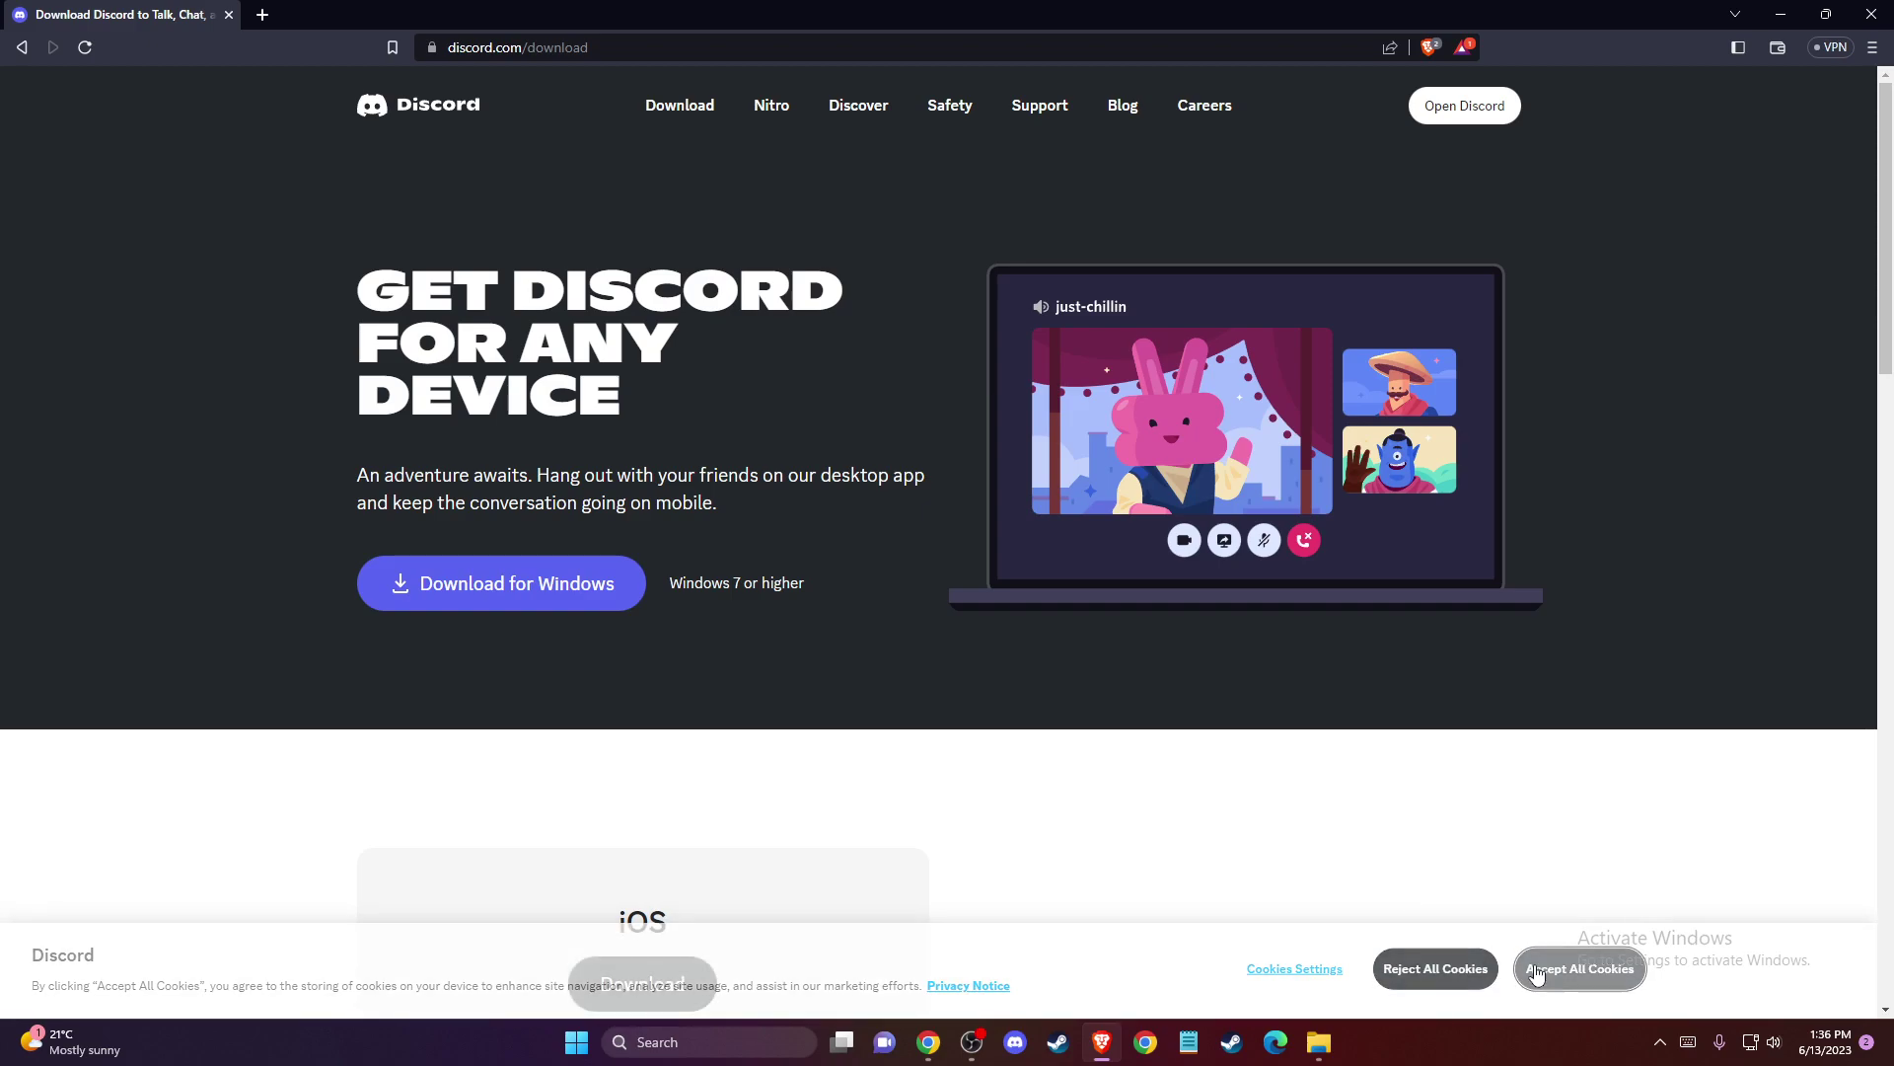
- Look over the download options for each device on the Discord download page and minimize the browser
scroll(761, 503, "down", 8)
scroll(761, 503, "up", 8)
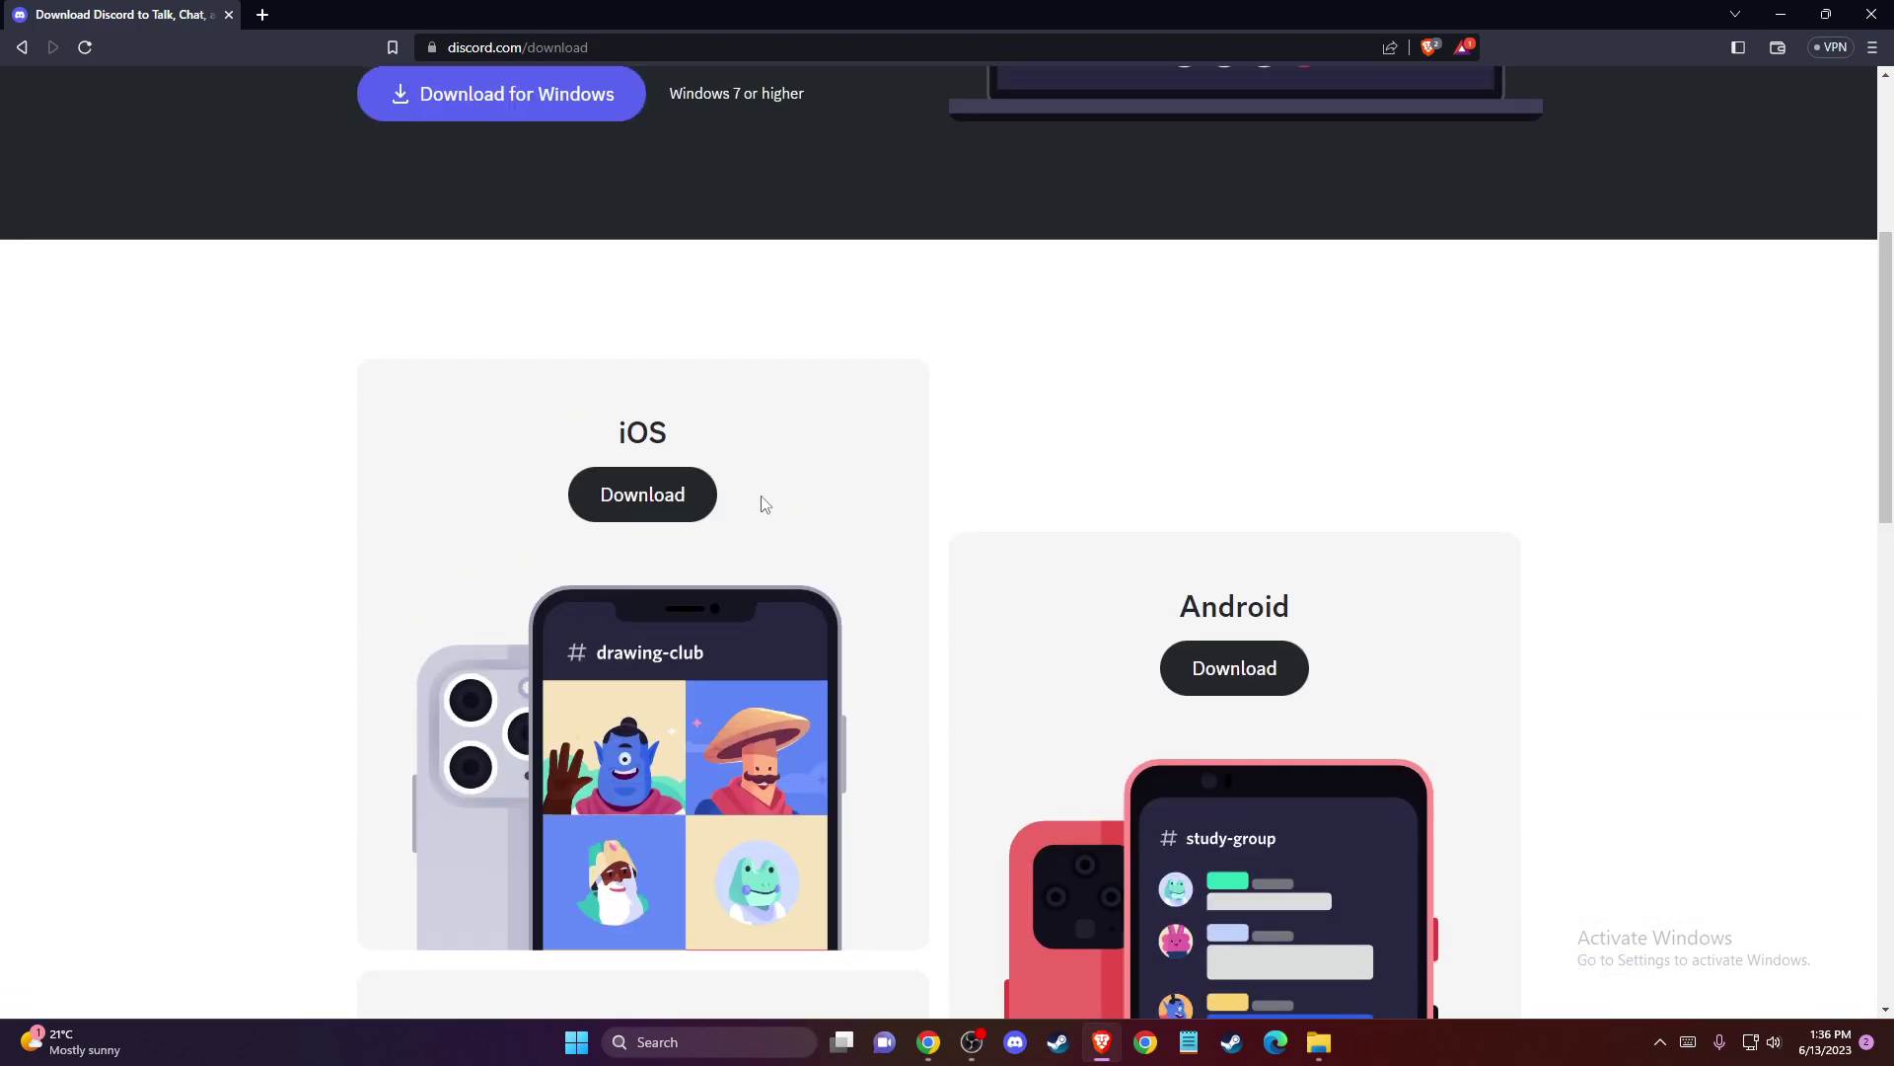
left_click(1781, 15)
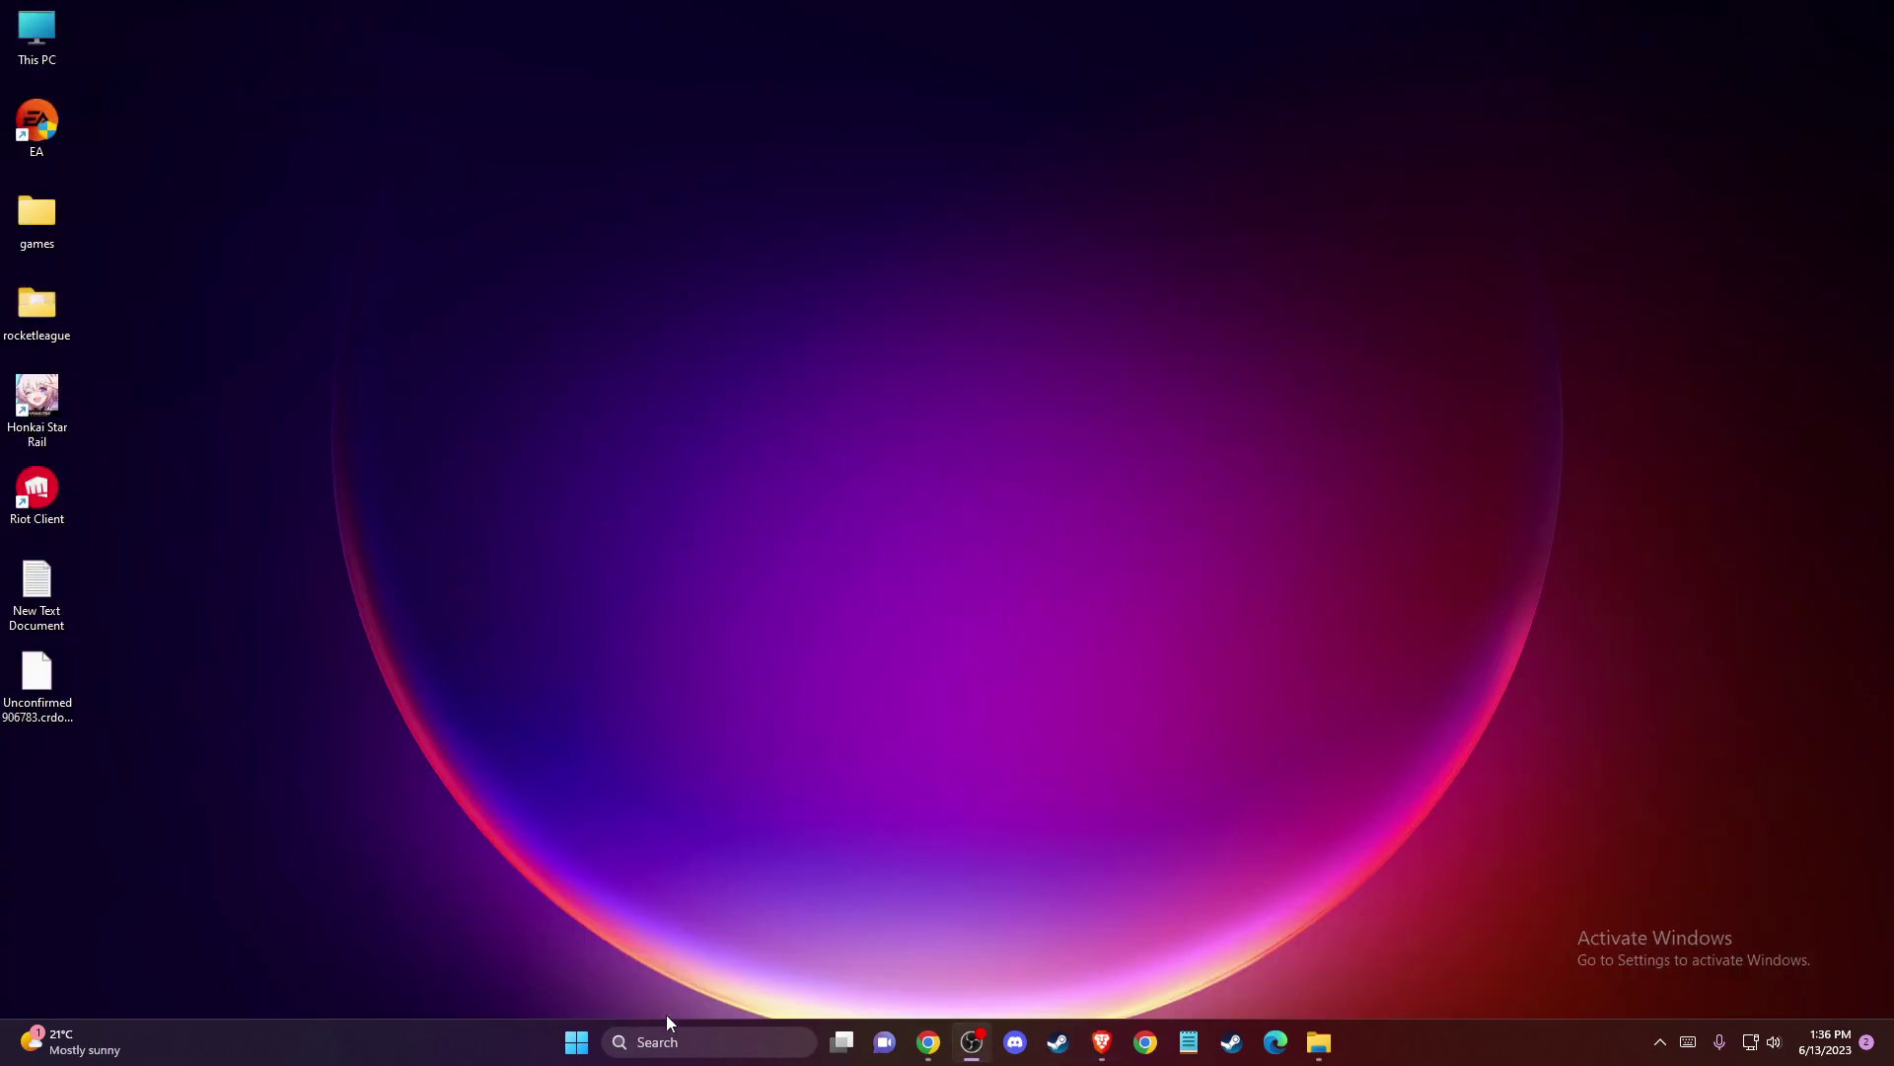
- Find Microsoft Store by searching Windows for MICRO and open it
left_click(690, 1041)
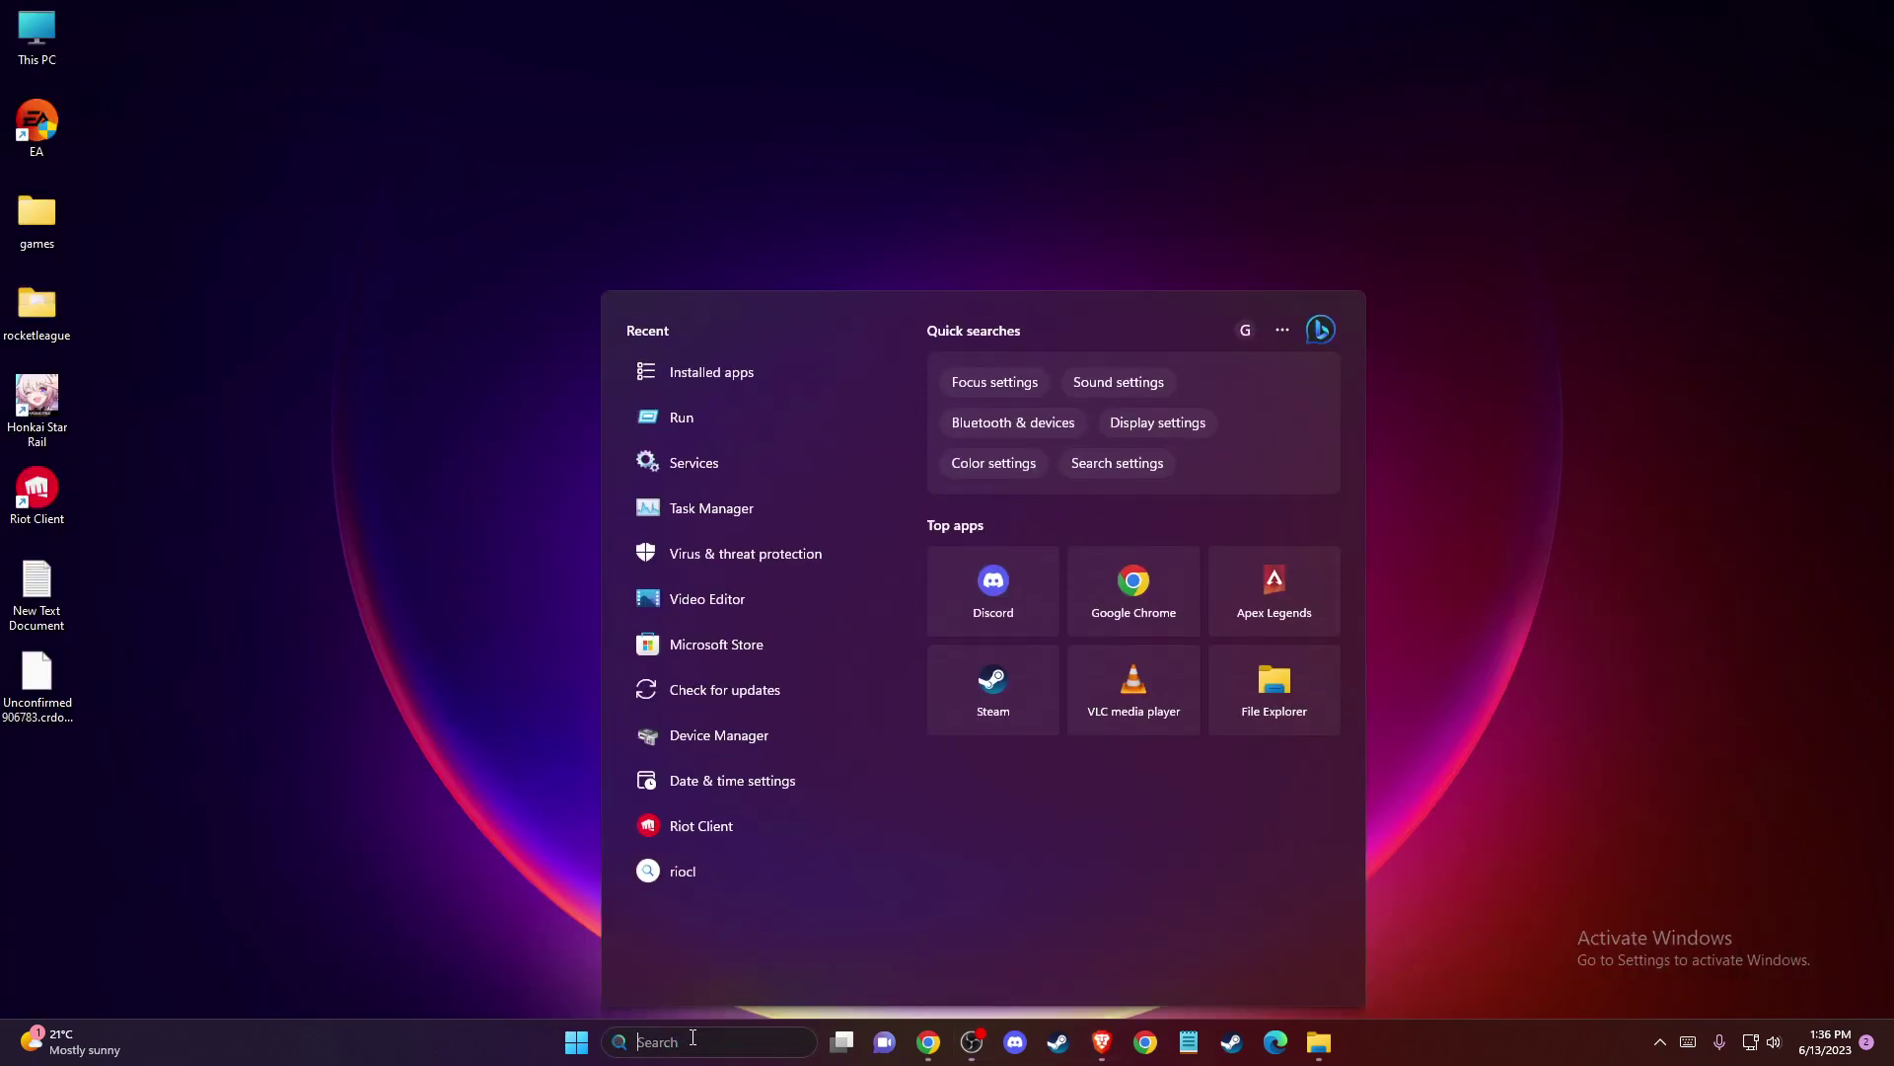
type("MICRO")
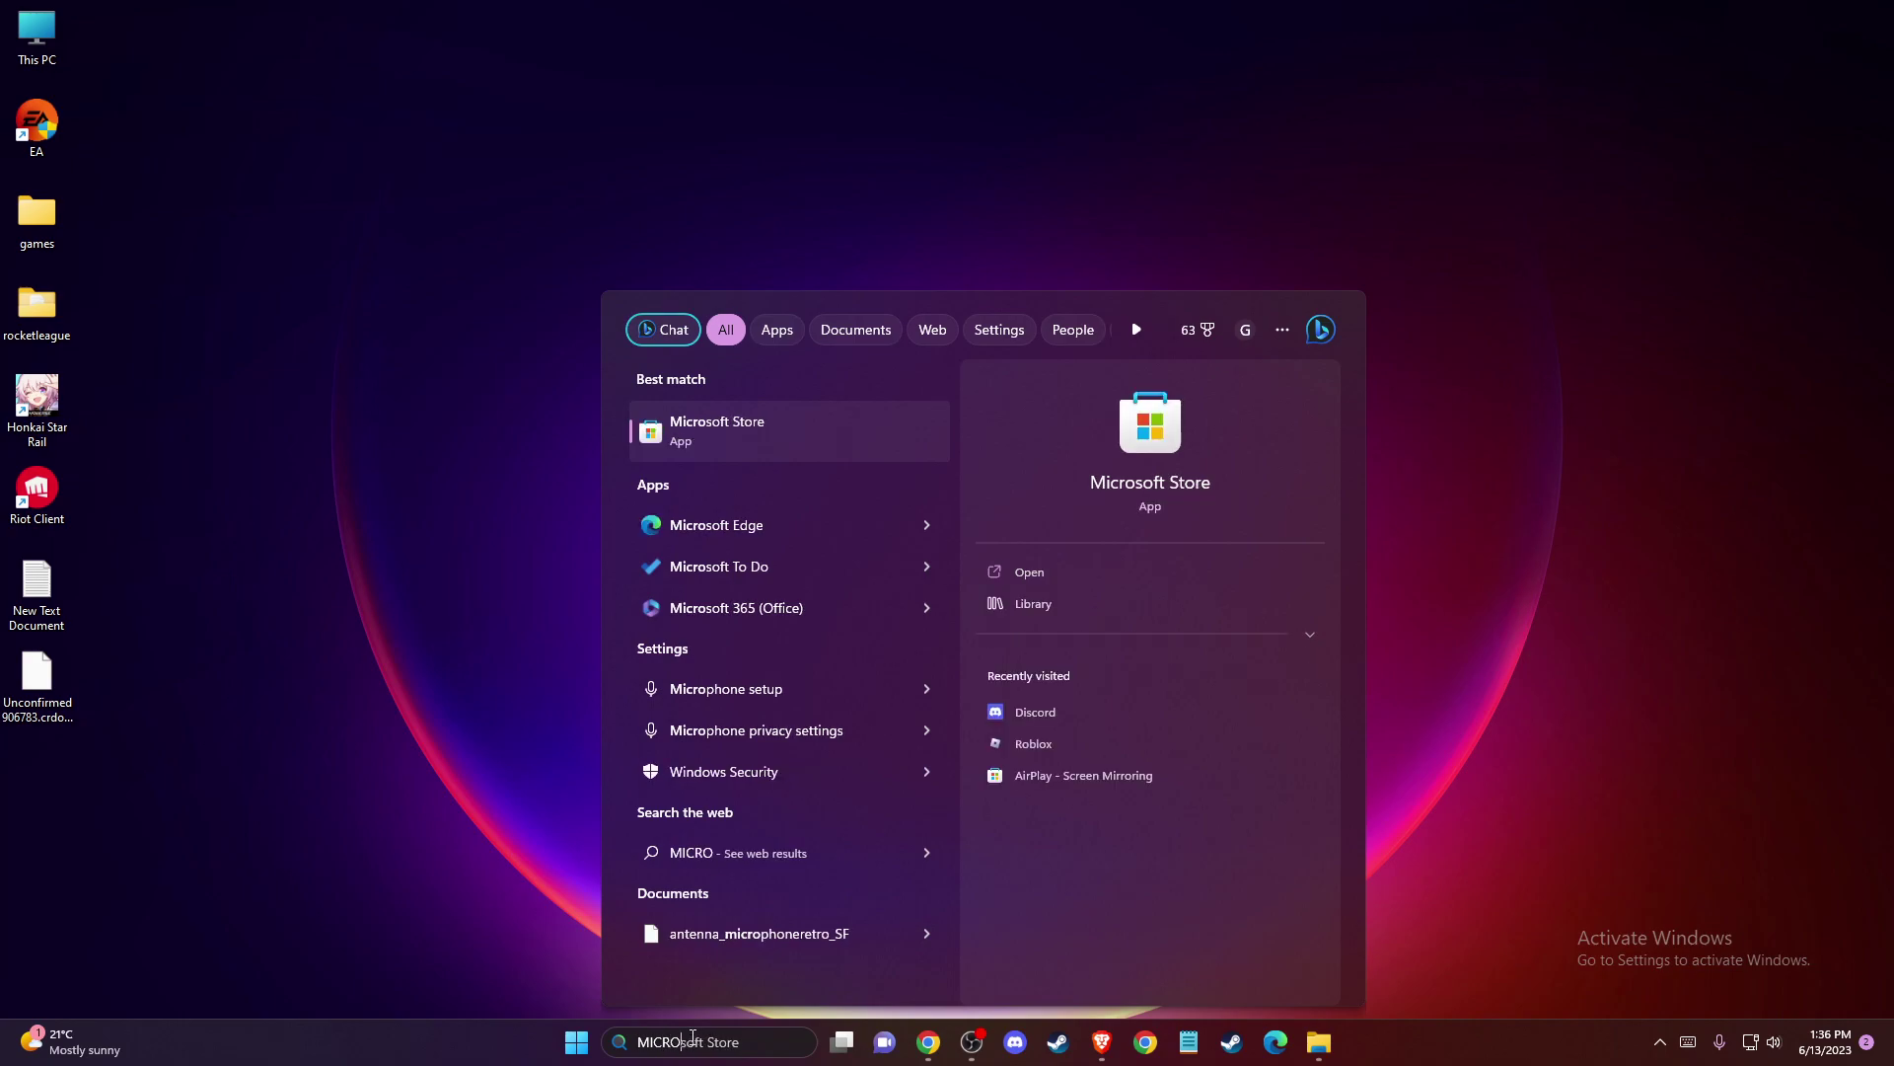
left_click(715, 454)
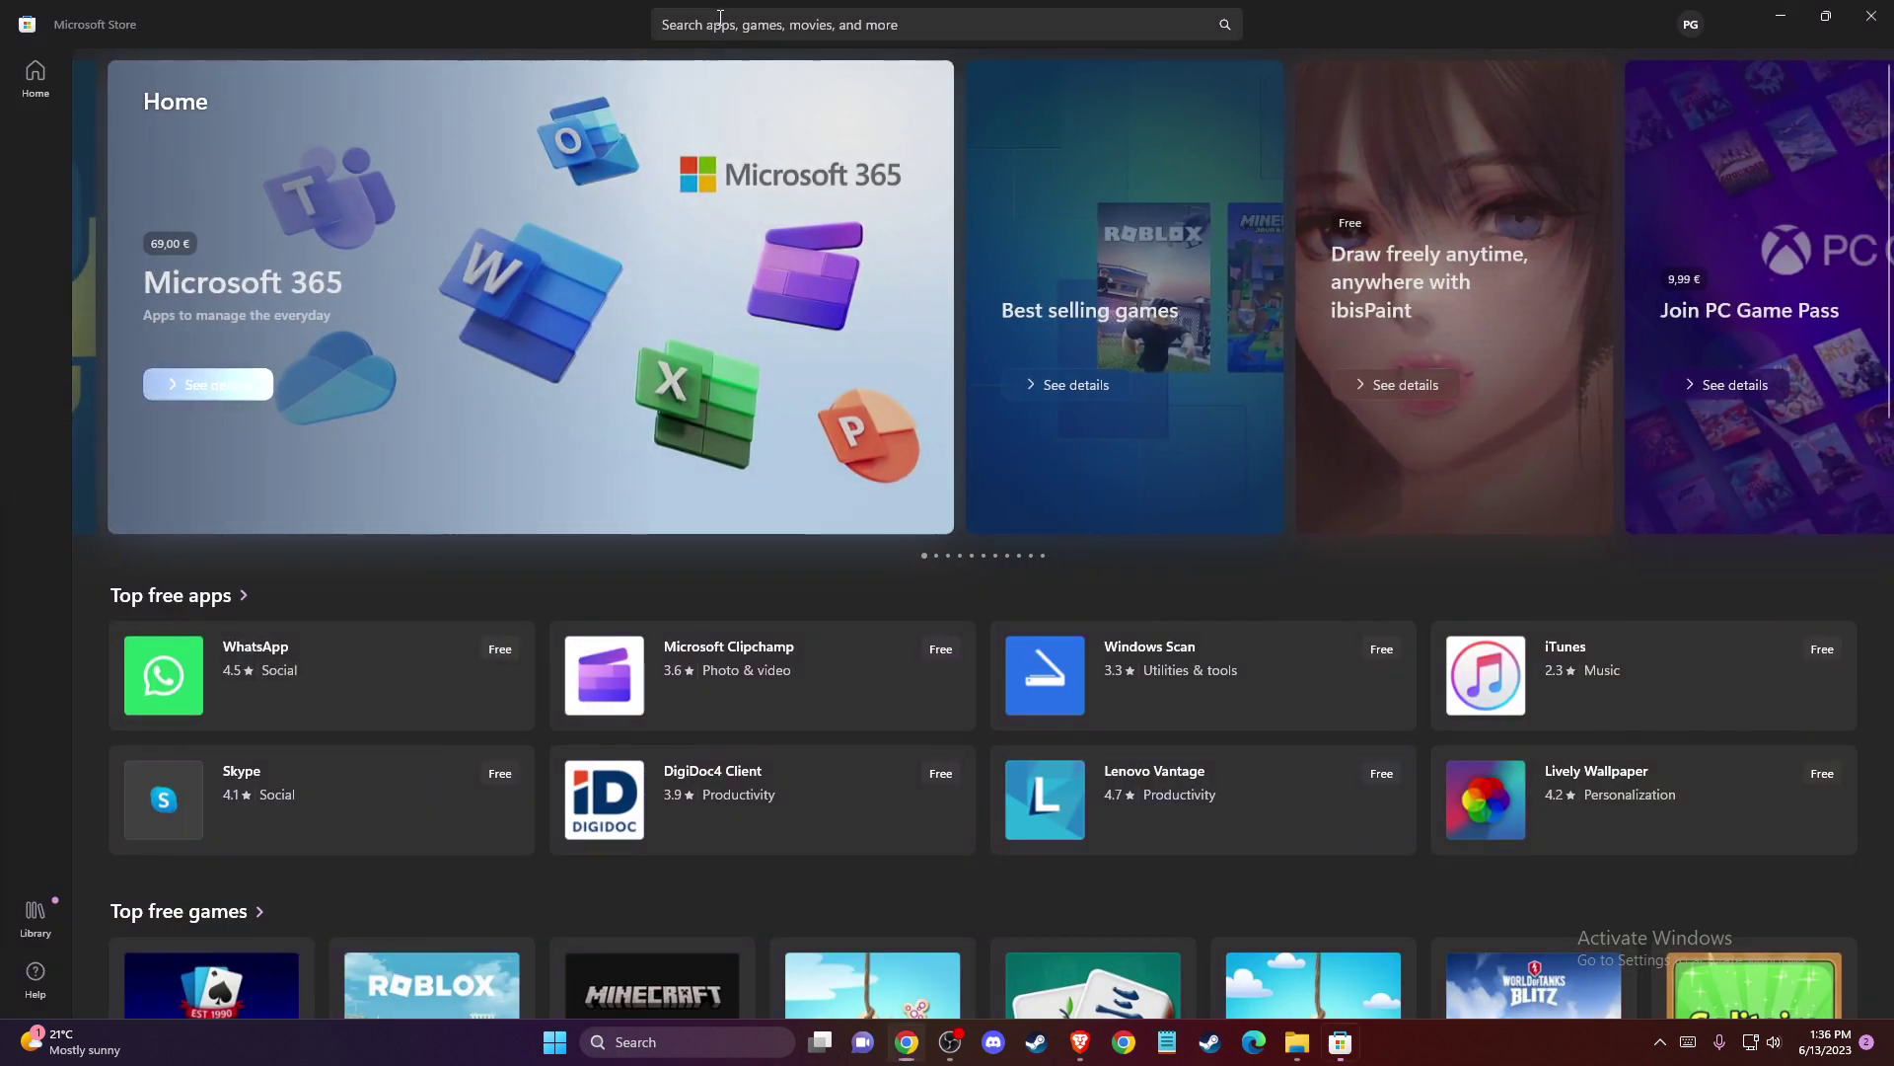
- Search Microsoft Store for discord, view the results, and close the store
left_click(666, 25)
left_click(731, 192)
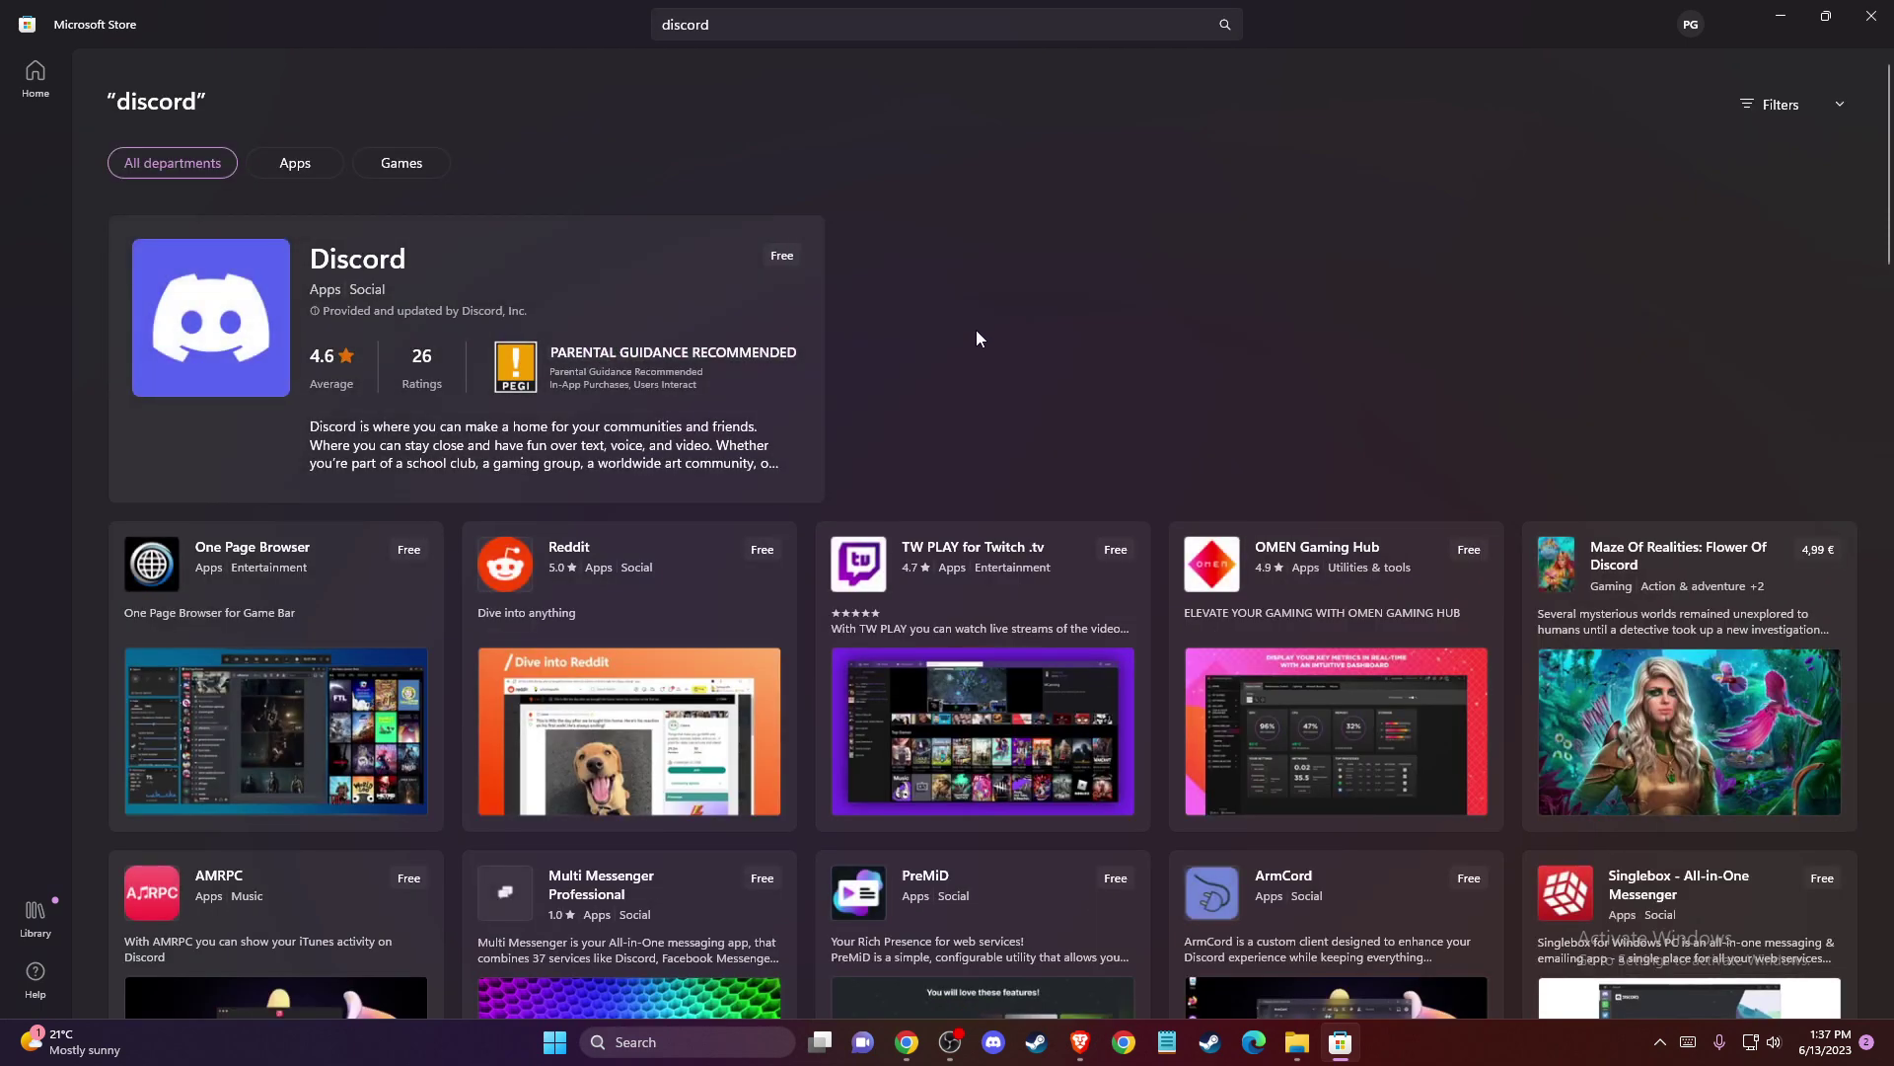
left_click(1886, 15)
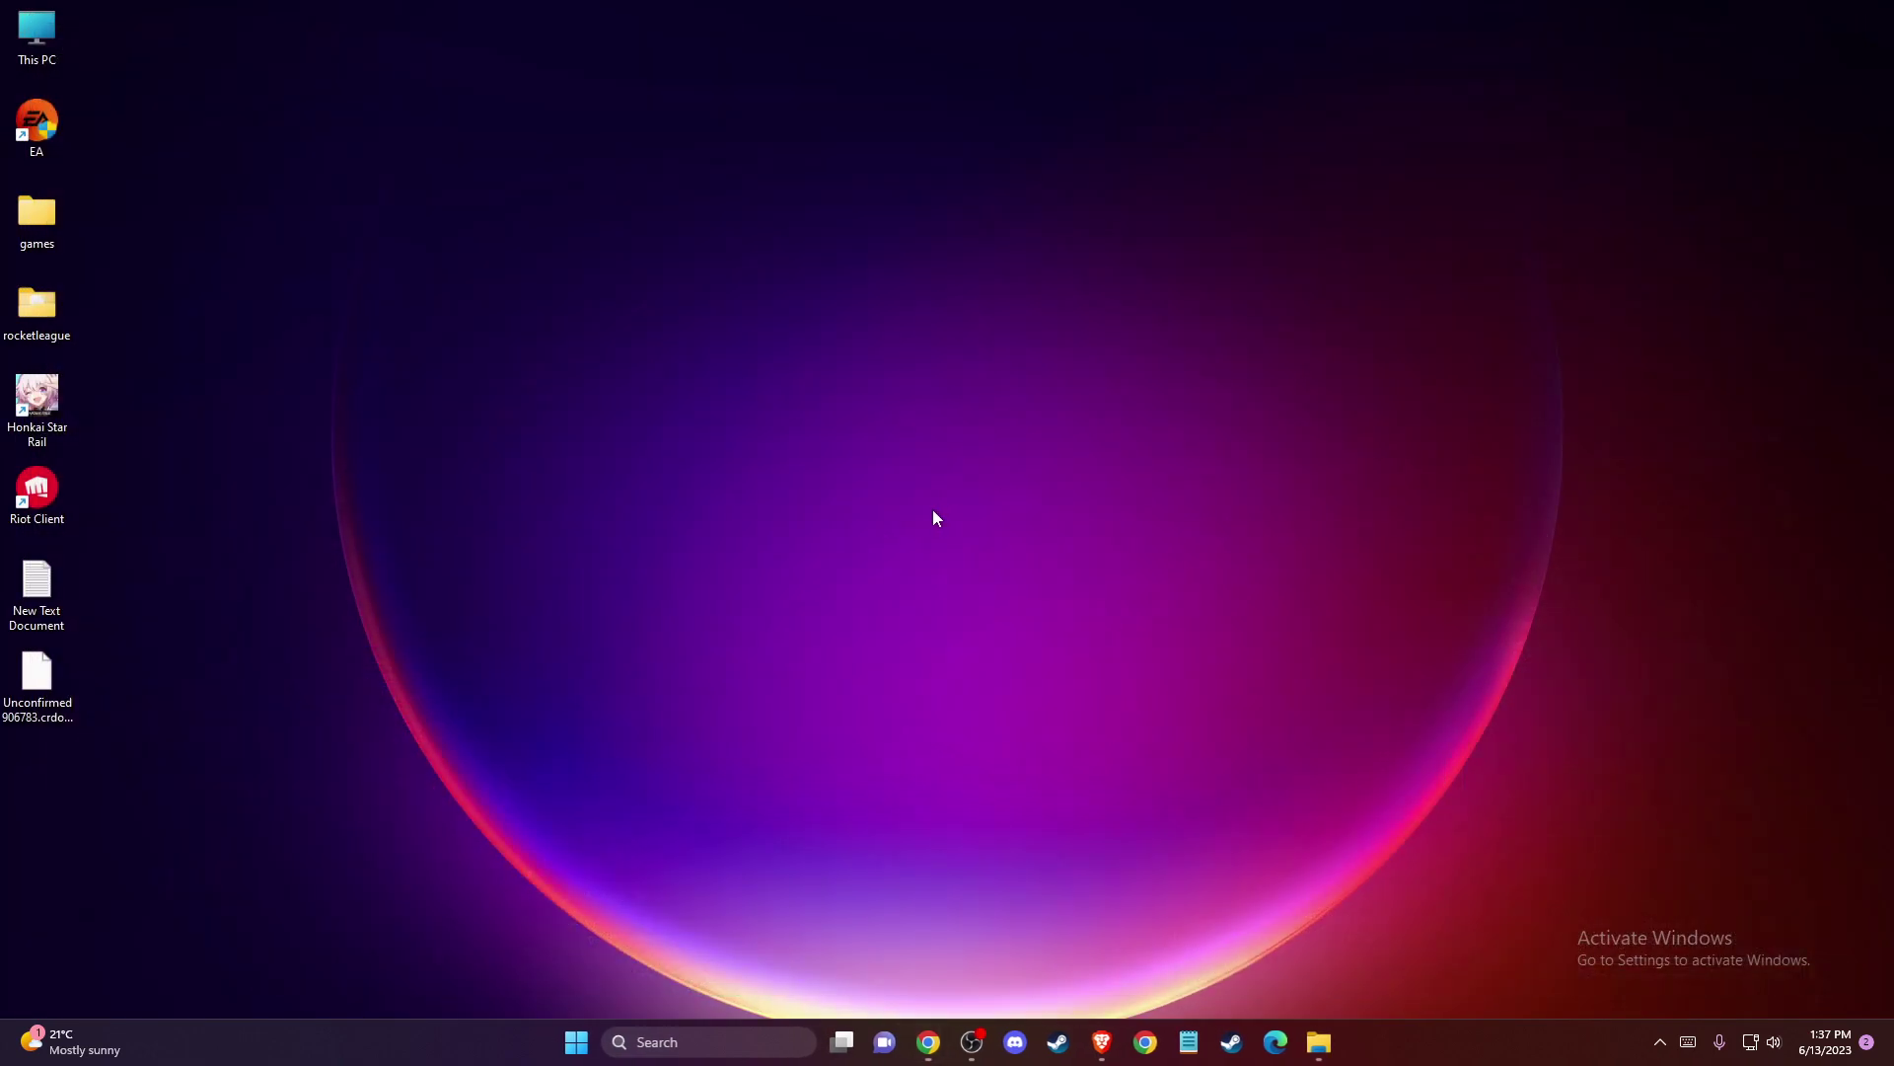